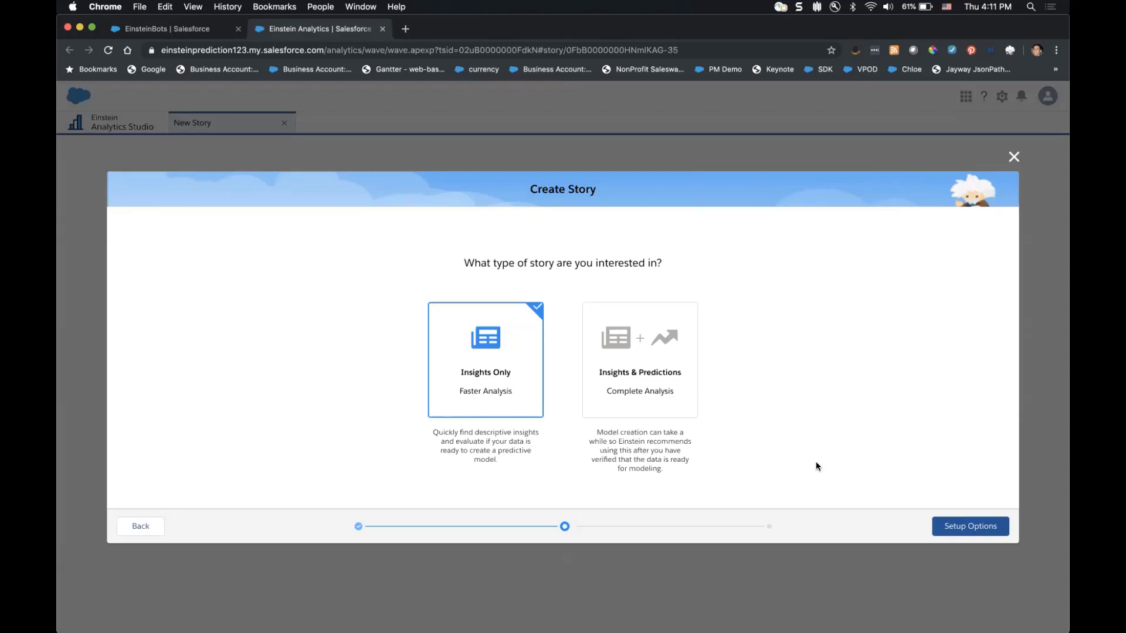
Build the insights-only Employee Attrition story using automated field selection.
{"action": "left_click", "coordinate": [977, 526]}
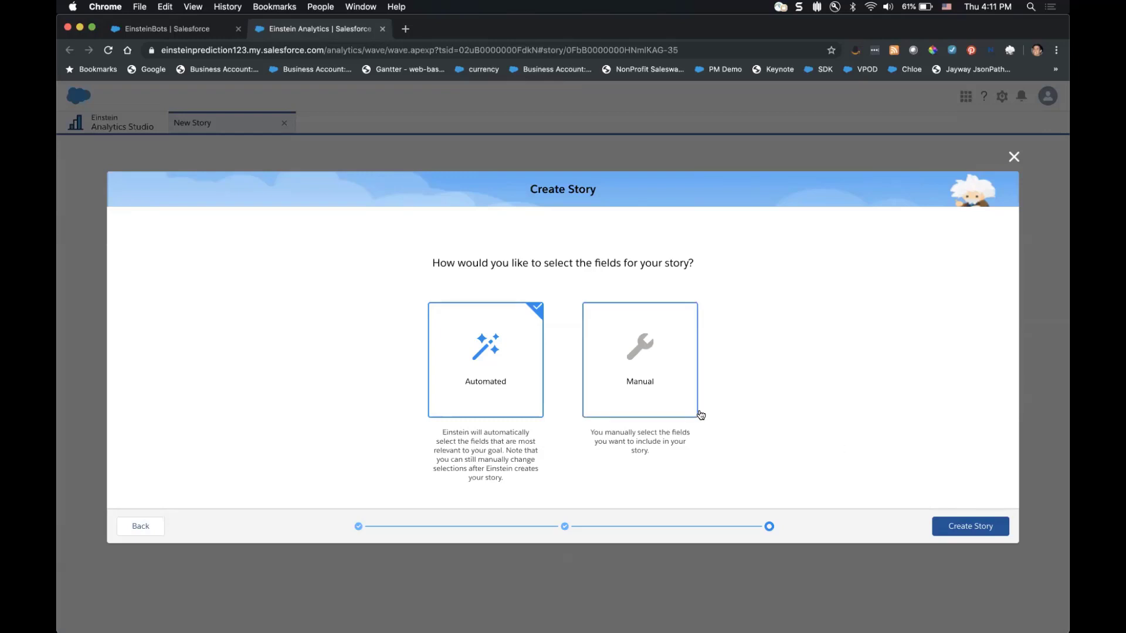
{"action": "left_click", "coordinate": [968, 526]}
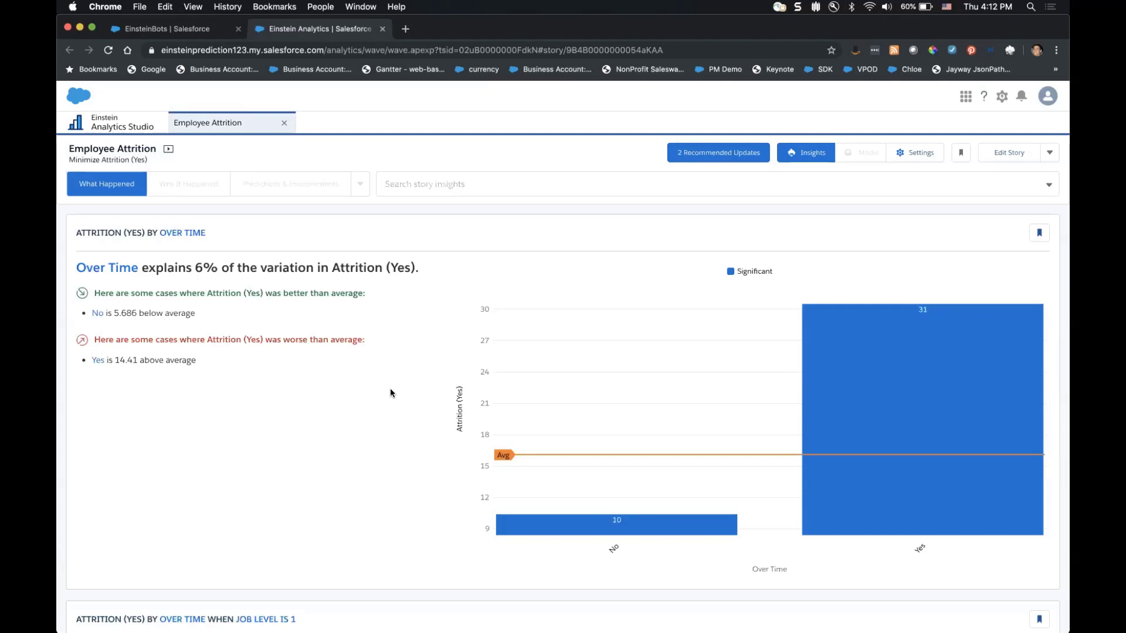
Review the story insights, then open Settings showing 1470 rows, 28 columns and correlated variables.
{"action": "scroll", "coordinate": [390, 393], "scroll_direction": "down", "scroll_amount": 7}
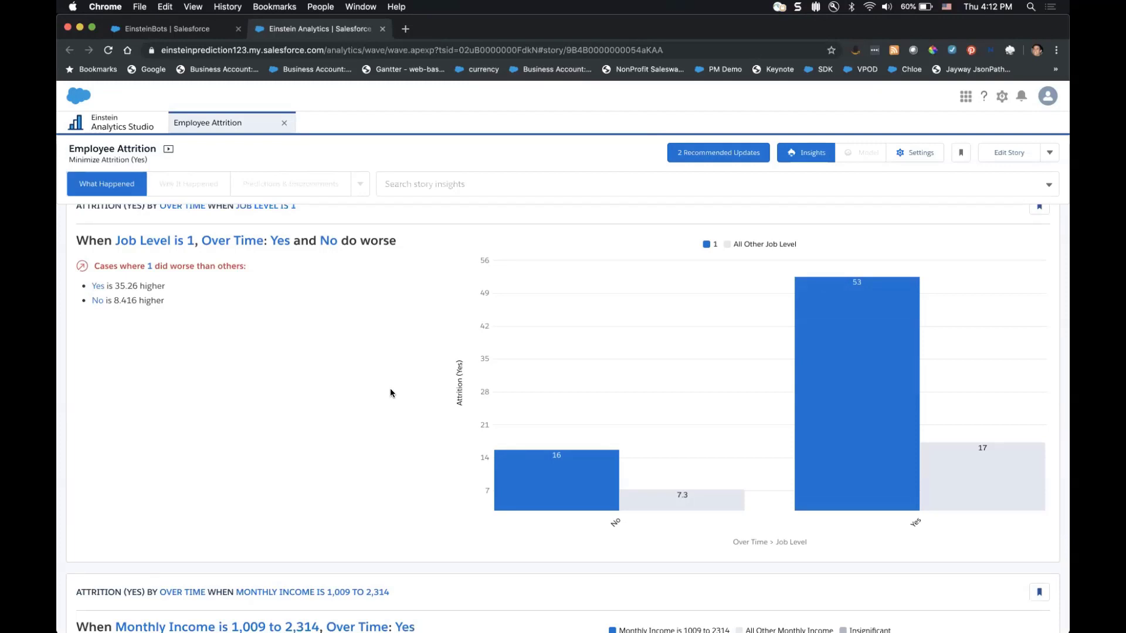
{"action": "scroll", "coordinate": [390, 393], "scroll_direction": "up", "scroll_amount": 2}
{"action": "scroll", "coordinate": [391, 393], "scroll_direction": "down", "scroll_amount": 1}
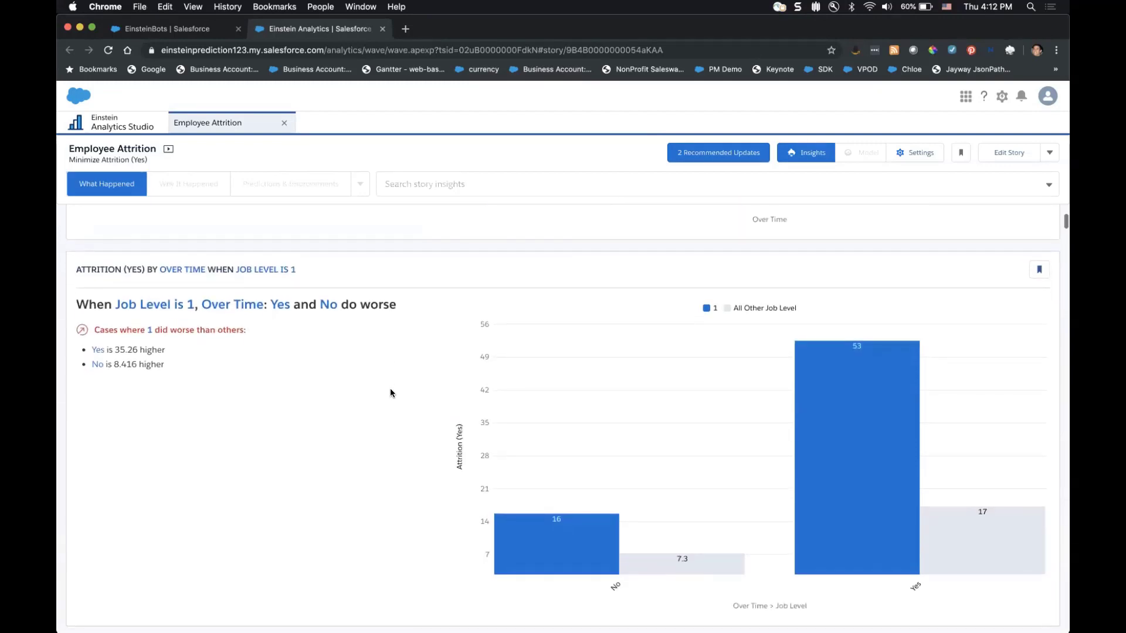
{"action": "scroll", "coordinate": [390, 393], "scroll_direction": "down", "scroll_amount": 1}
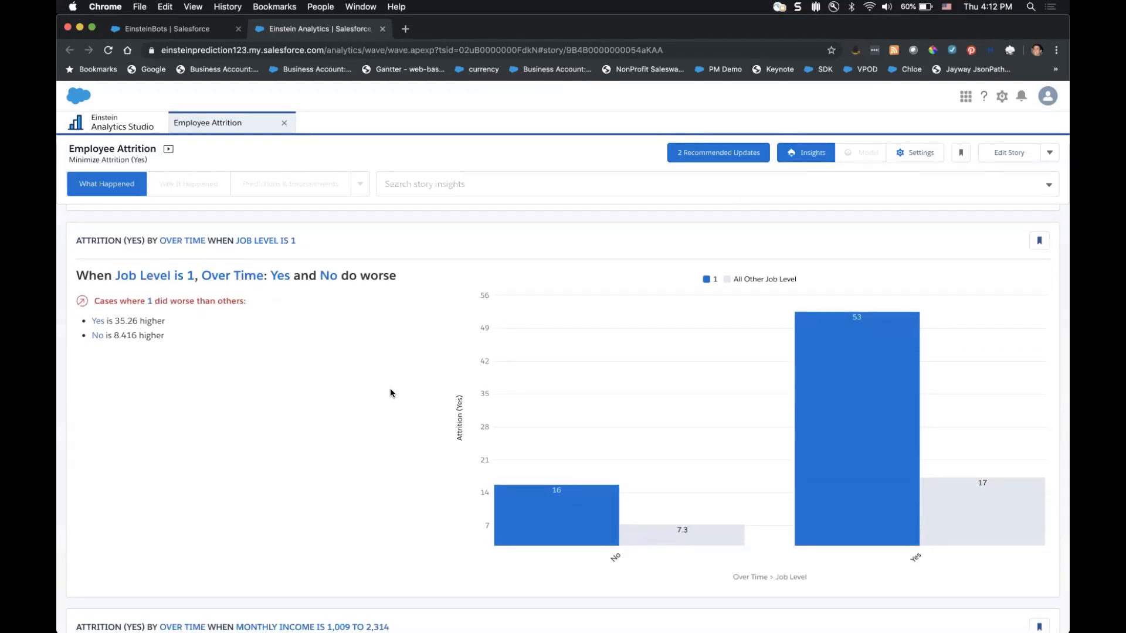
{"action": "scroll", "coordinate": [390, 393], "scroll_direction": "down", "scroll_amount": 10}
{"action": "scroll", "coordinate": [391, 393], "scroll_direction": "down", "scroll_amount": 20}
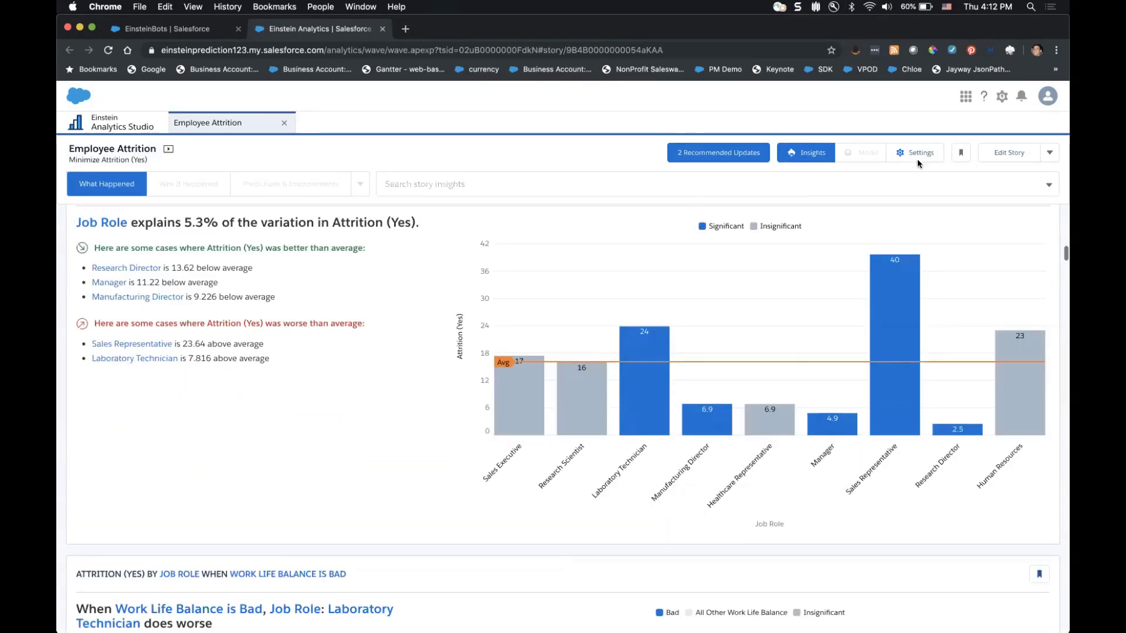
{"action": "left_click", "coordinate": [917, 153]}
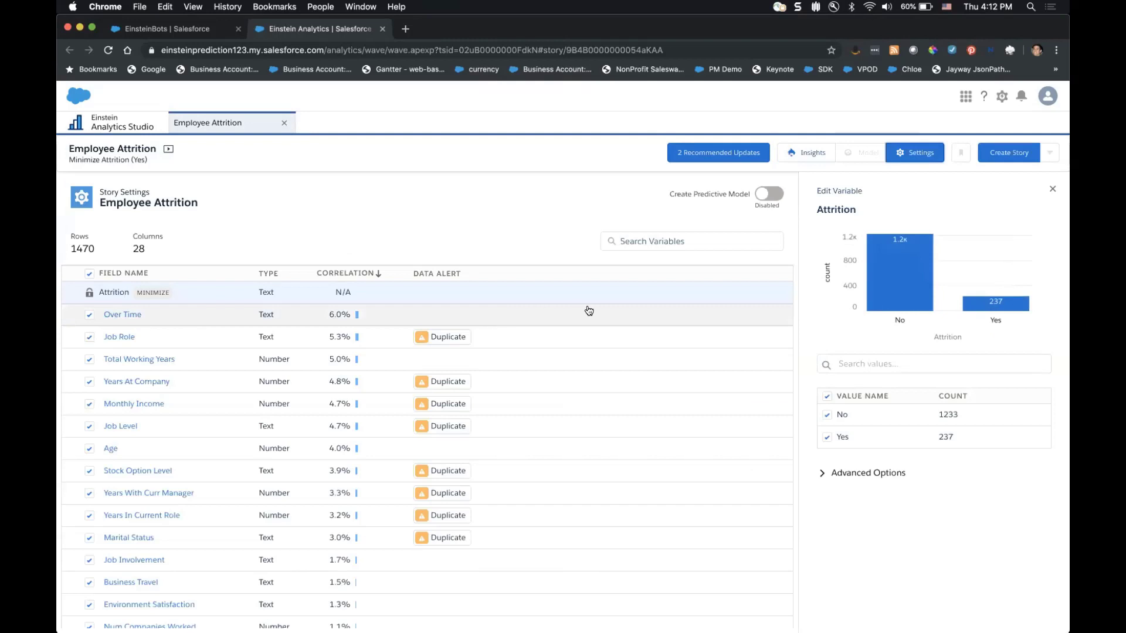
{"action": "scroll", "coordinate": [652, 355], "scroll_direction": "down", "scroll_amount": 5}
{"action": "scroll", "coordinate": [649, 353], "scroll_direction": "down", "scroll_amount": 4}
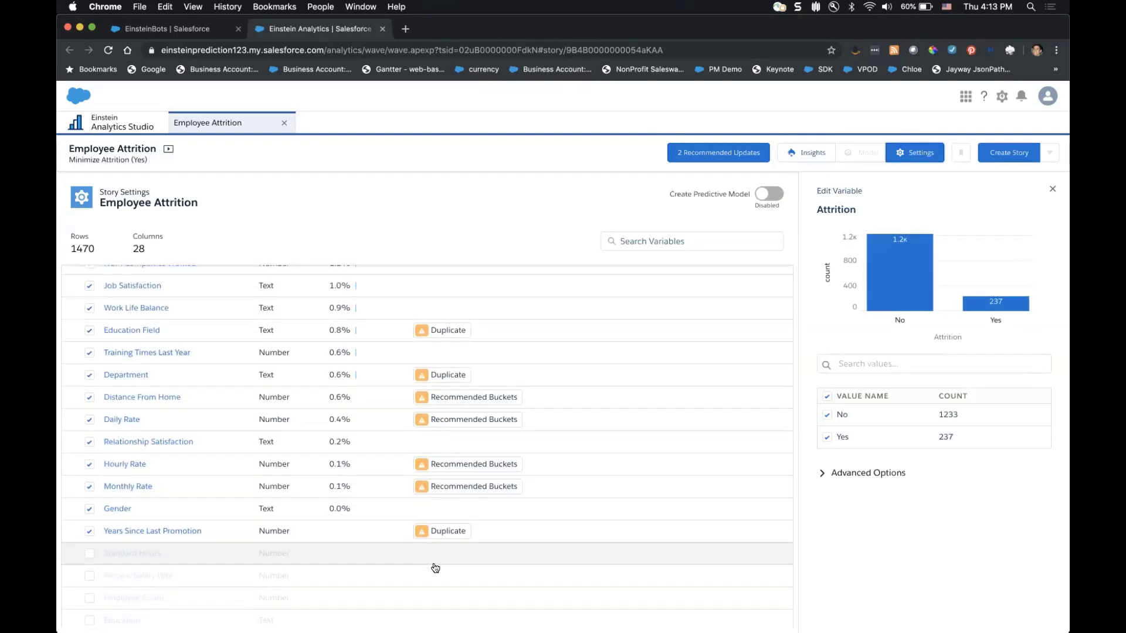
{"action": "scroll", "coordinate": [432, 568], "scroll_direction": "down", "scroll_amount": 2}
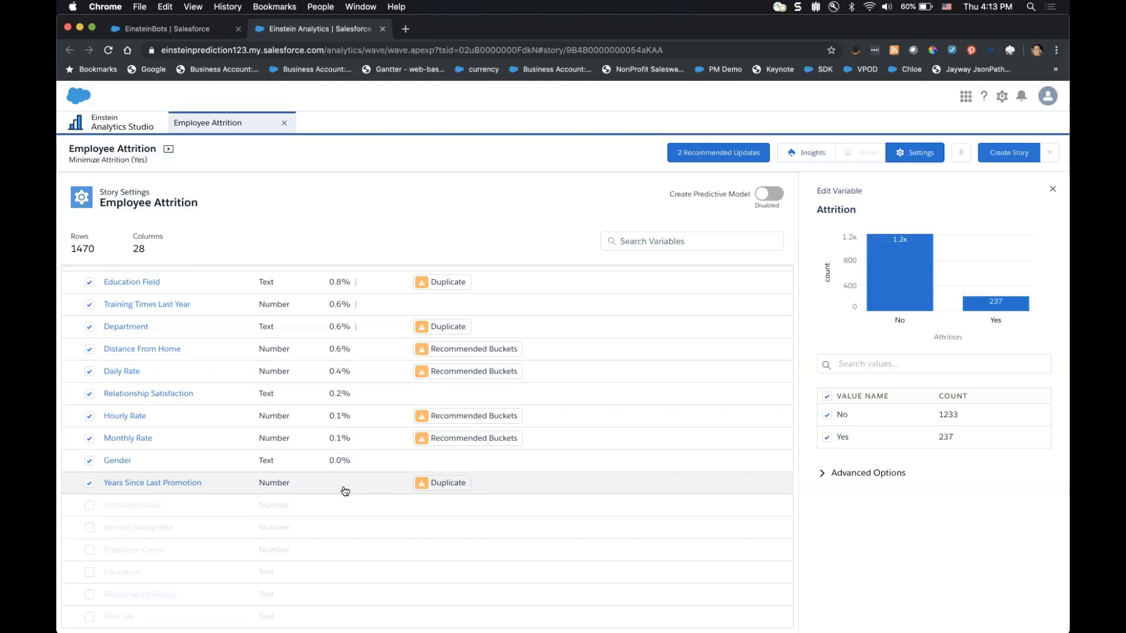
{"action": "scroll", "coordinate": [344, 491], "scroll_direction": "up", "scroll_amount": 10}
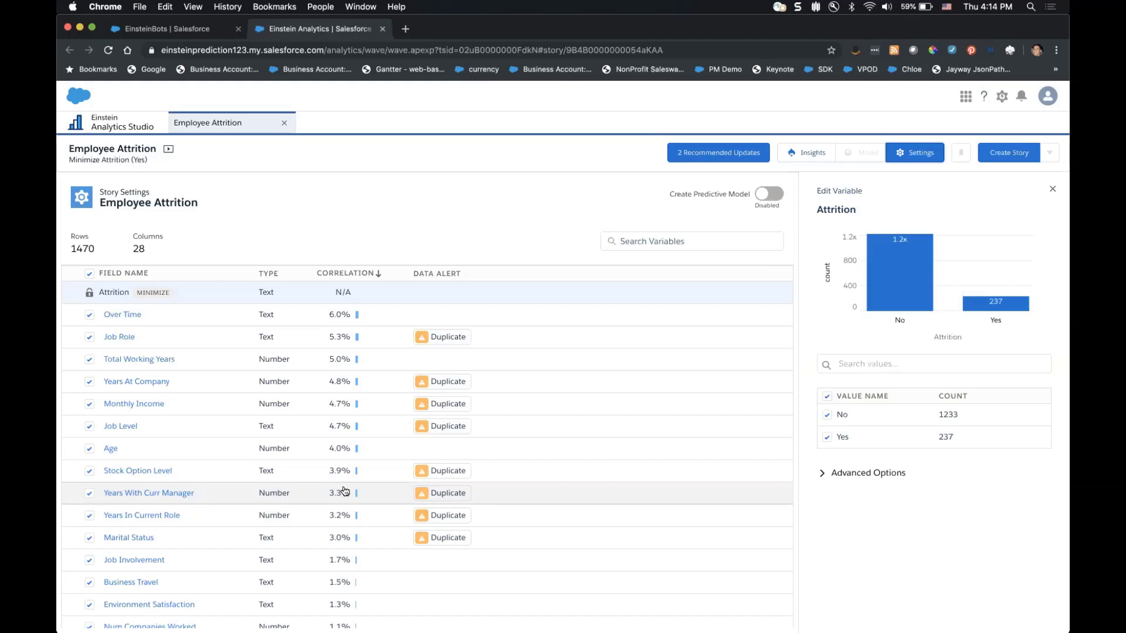
Rebuild the Employee Attrition story with Create Predictive Model on, then return to Studio home.
{"action": "left_click", "coordinate": [771, 195]}
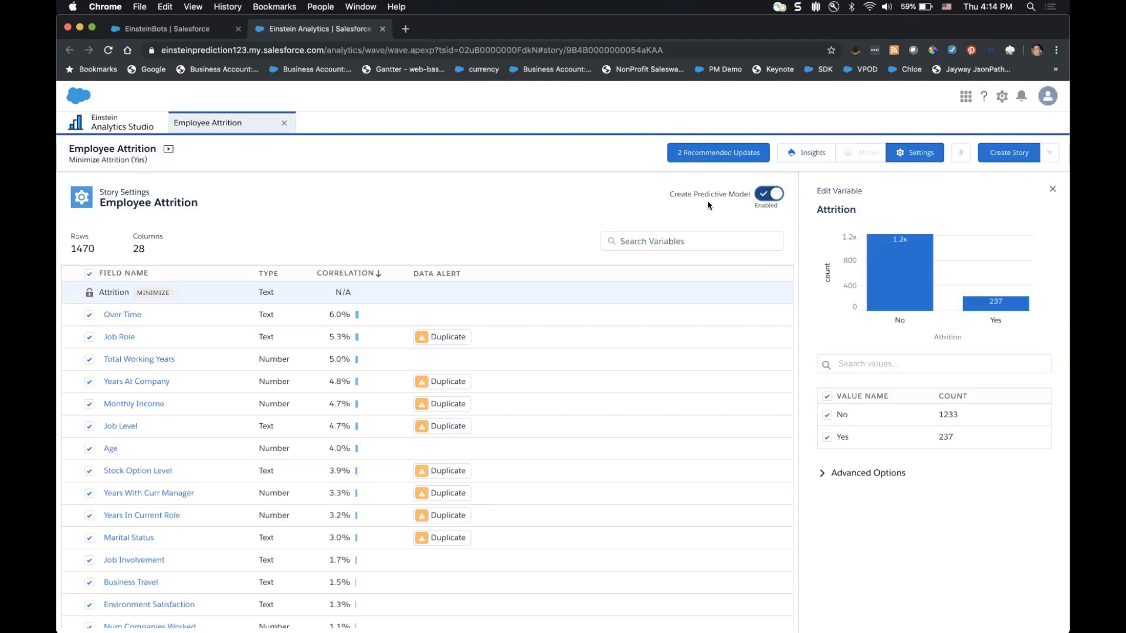
{"action": "left_click", "coordinate": [1006, 153]}
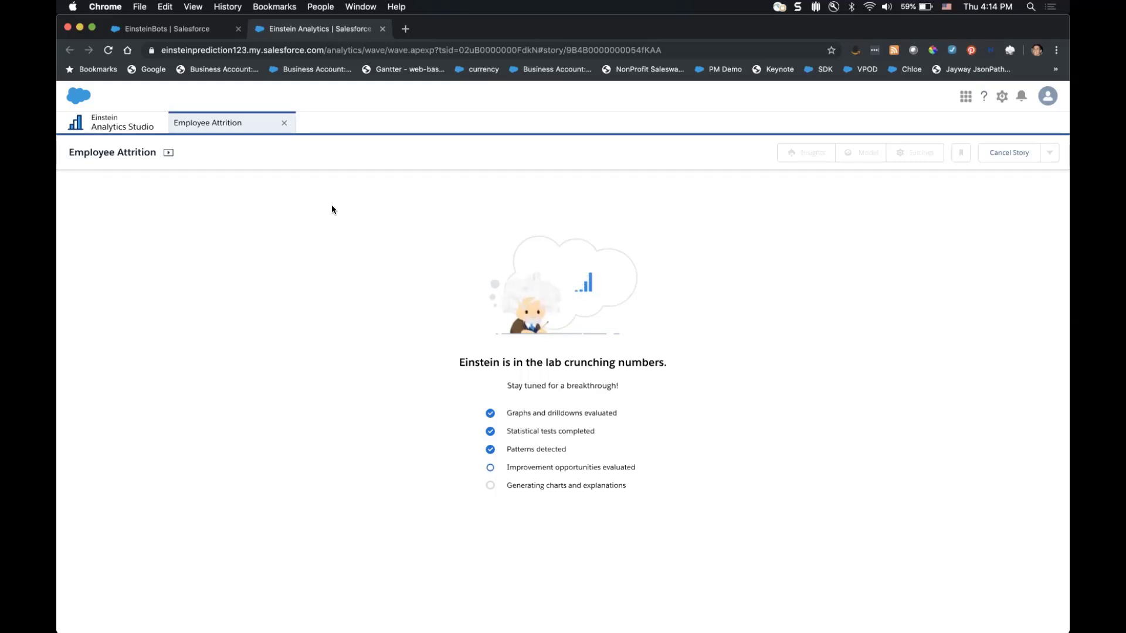
{"action": "left_click", "coordinate": [144, 125]}
Open the EmployeeAttritionFinal story (Minimize Attrition (Yes)) from the Stories list.
{"action": "scroll", "coordinate": [322, 464], "scroll_direction": "down", "scroll_amount": 5}
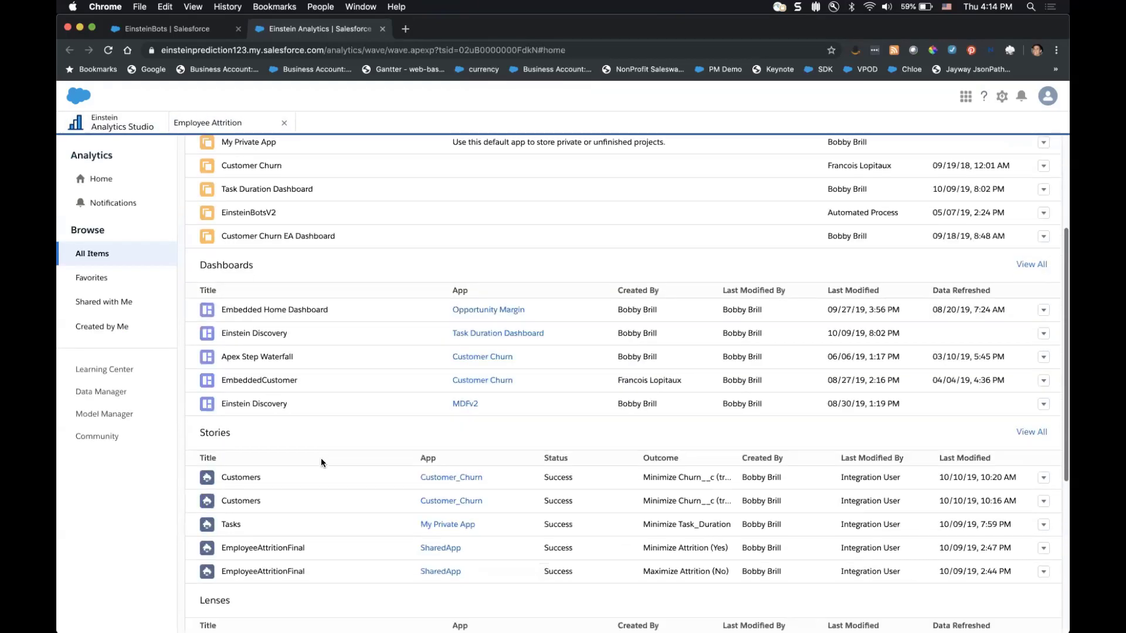
{"action": "scroll", "coordinate": [321, 463], "scroll_direction": "up", "scroll_amount": 1}
{"action": "scroll", "coordinate": [321, 463], "scroll_direction": "down", "scroll_amount": 1}
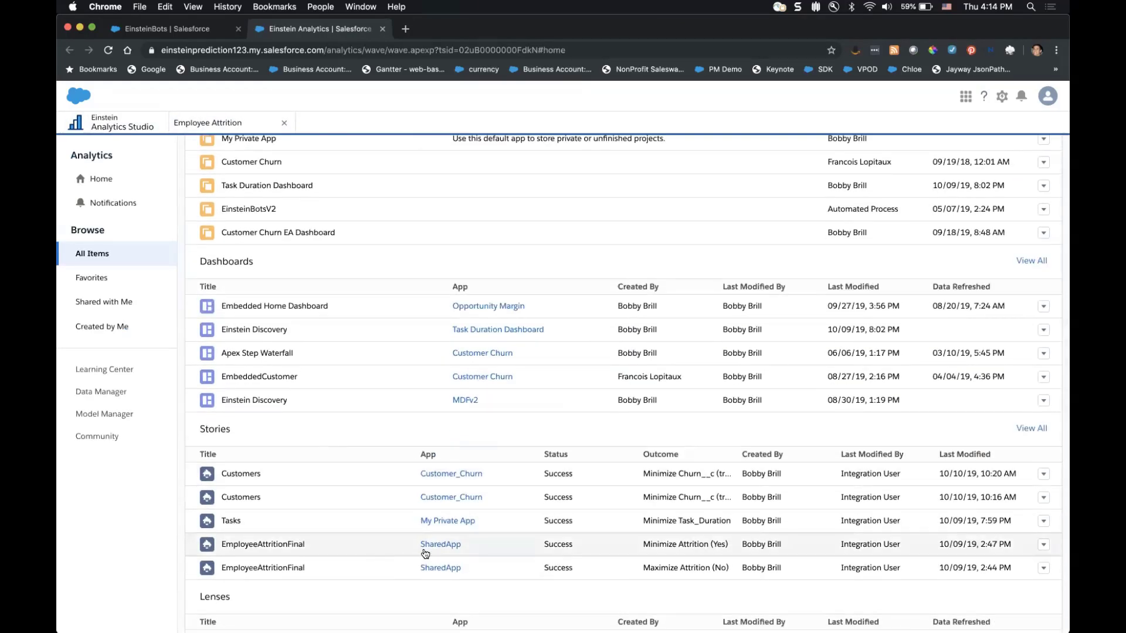
{"action": "left_click", "coordinate": [338, 554]}
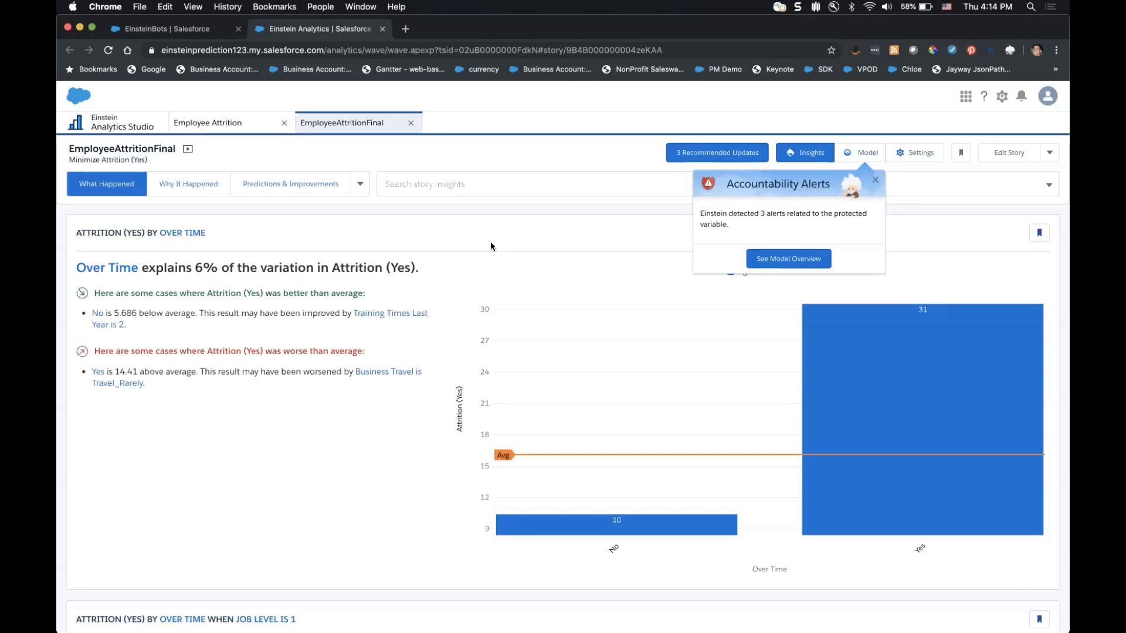
Show the model overview's accountability alert details: Gender disparate impact ratio 0.28 and two proxies.
{"action": "left_click", "coordinate": [761, 259]}
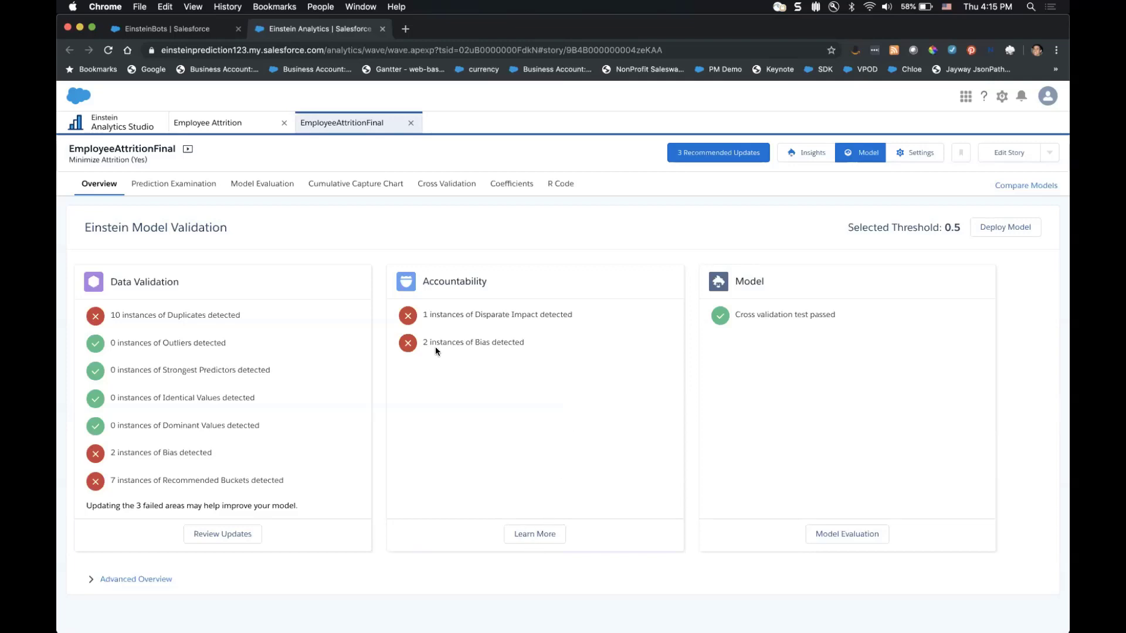
{"action": "left_click", "coordinate": [539, 538]}
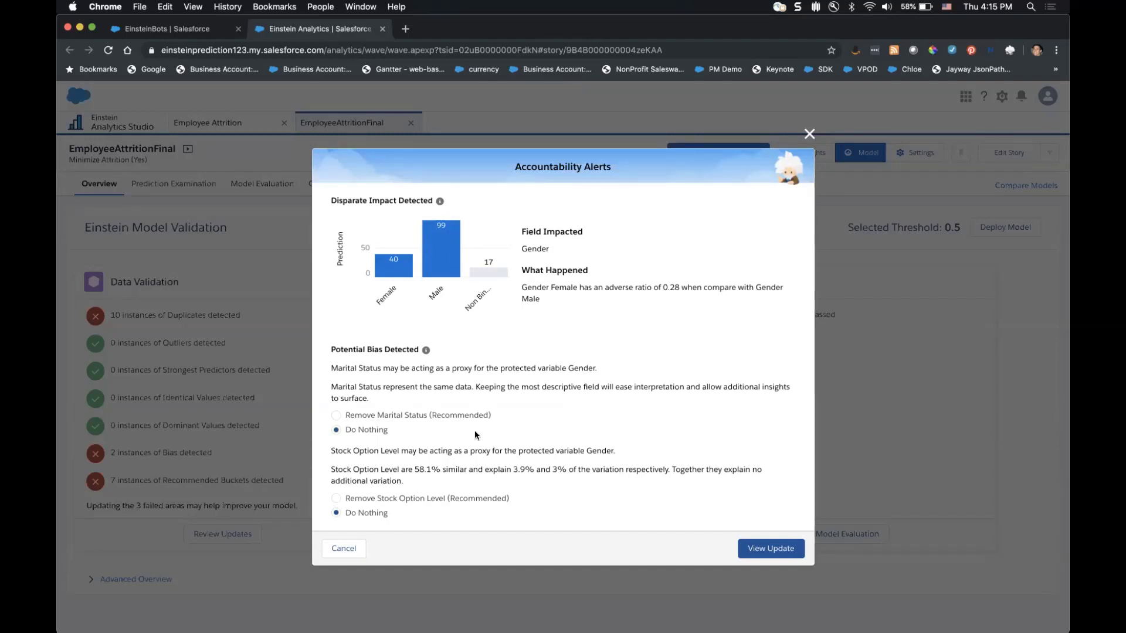
Exclude Stock Option Level and Marital Status as Gender proxies and view the updated variables.
{"action": "left_click", "coordinate": [419, 498]}
{"action": "left_click", "coordinate": [427, 406]}
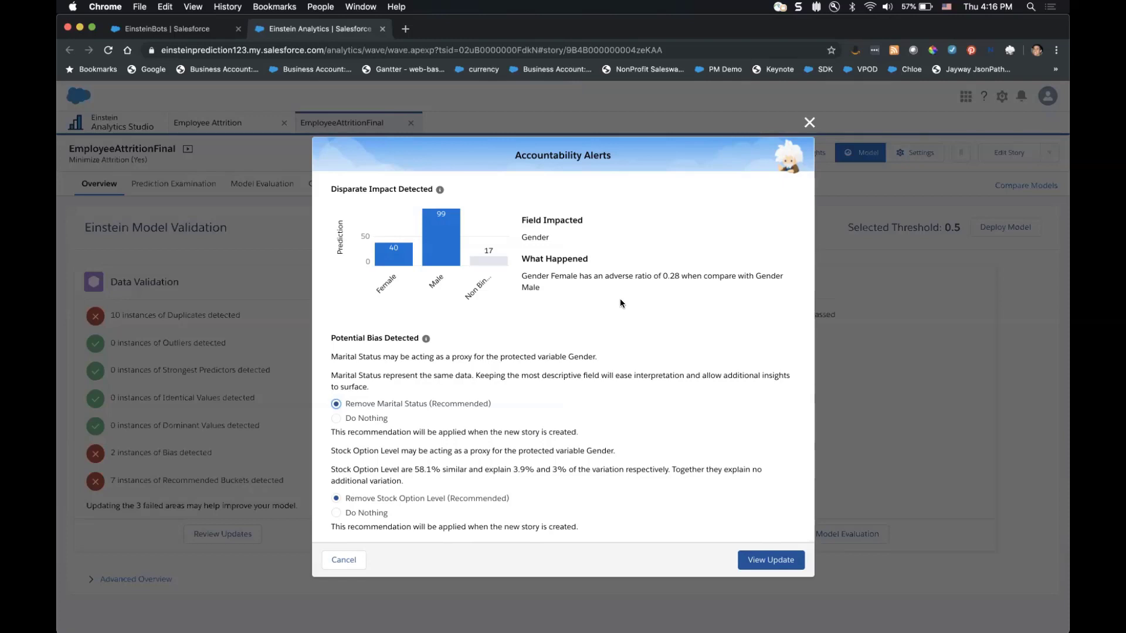
{"action": "left_click", "coordinate": [767, 559]}
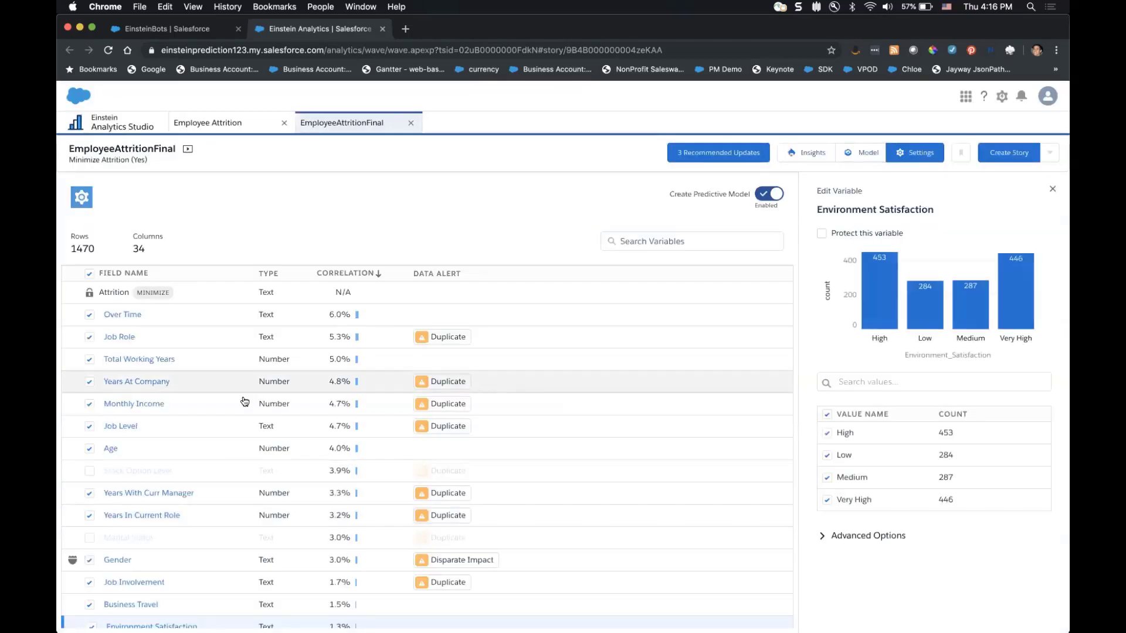
Go from the variables table back to the EmployeeAttritionFinal model validation overview.
{"action": "scroll", "coordinate": [243, 400], "scroll_direction": "down", "scroll_amount": 2}
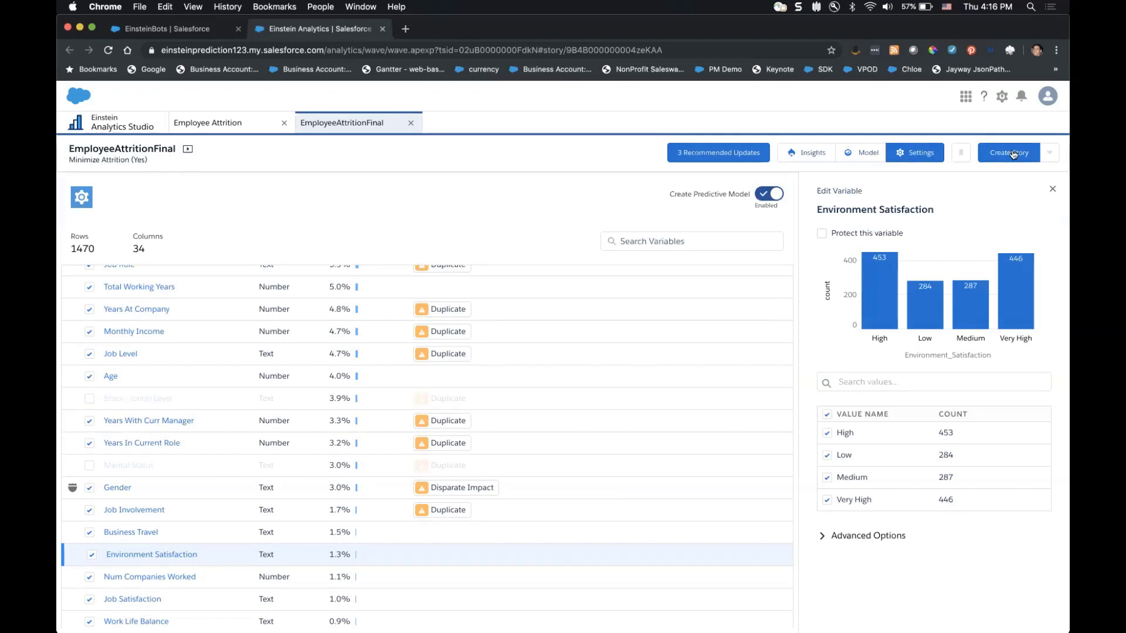
{"action": "scroll", "coordinate": [692, 346], "scroll_direction": "up", "scroll_amount": 2}
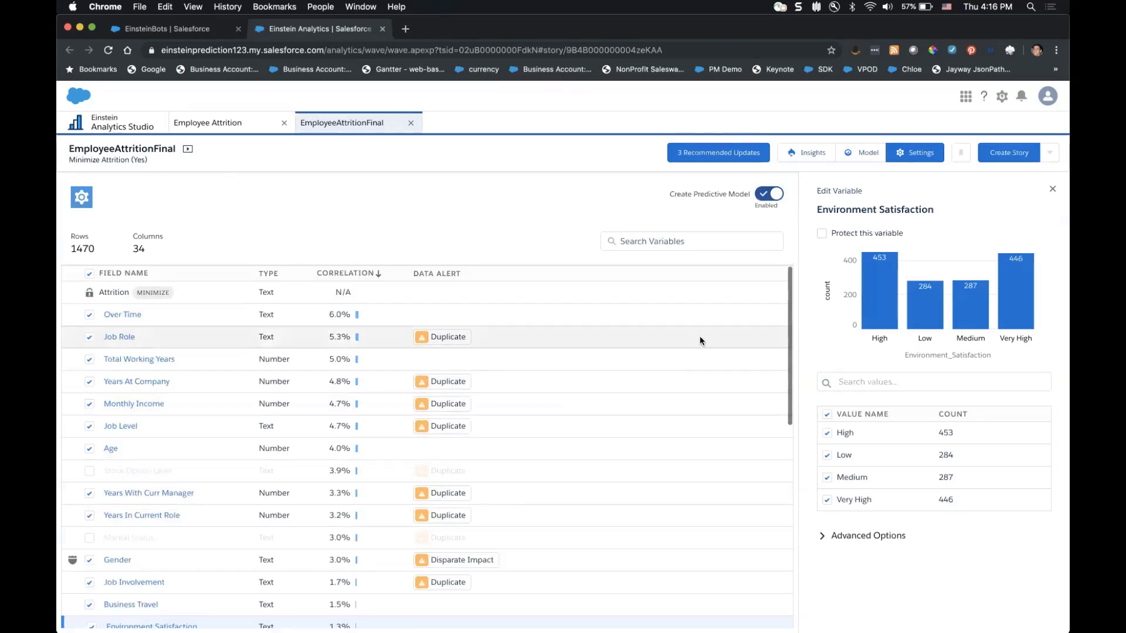
{"action": "left_click", "coordinate": [853, 155]}
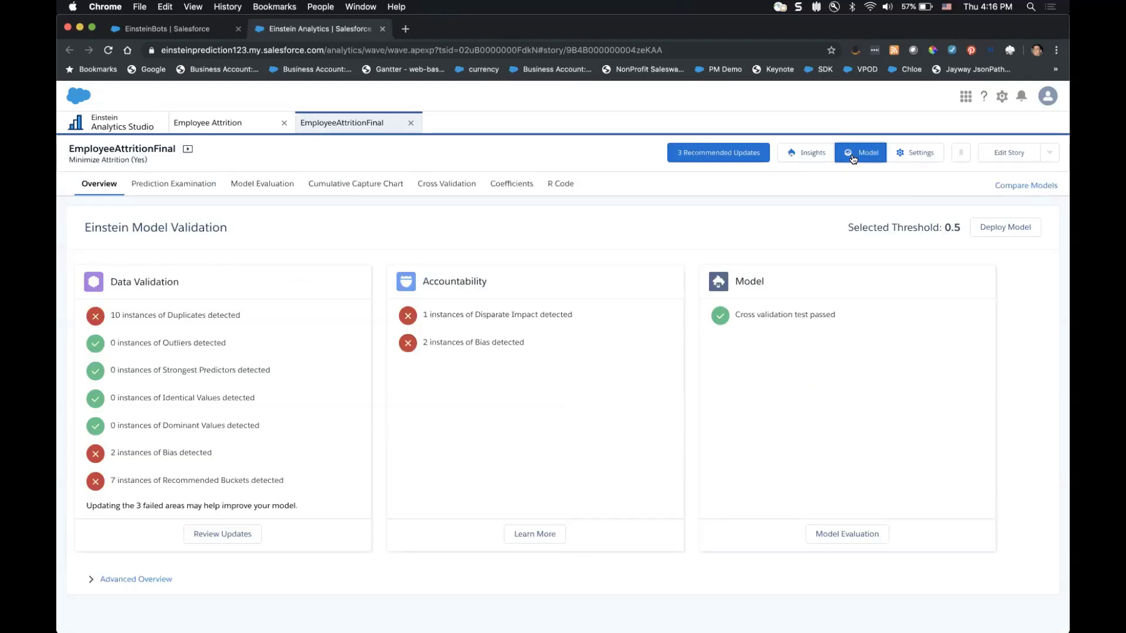
Compare the 2019-10-09 and 2019-09-19 EmployeeAttritionFinal models with Employee Attrition w/bias.
{"action": "left_click", "coordinate": [1014, 187]}
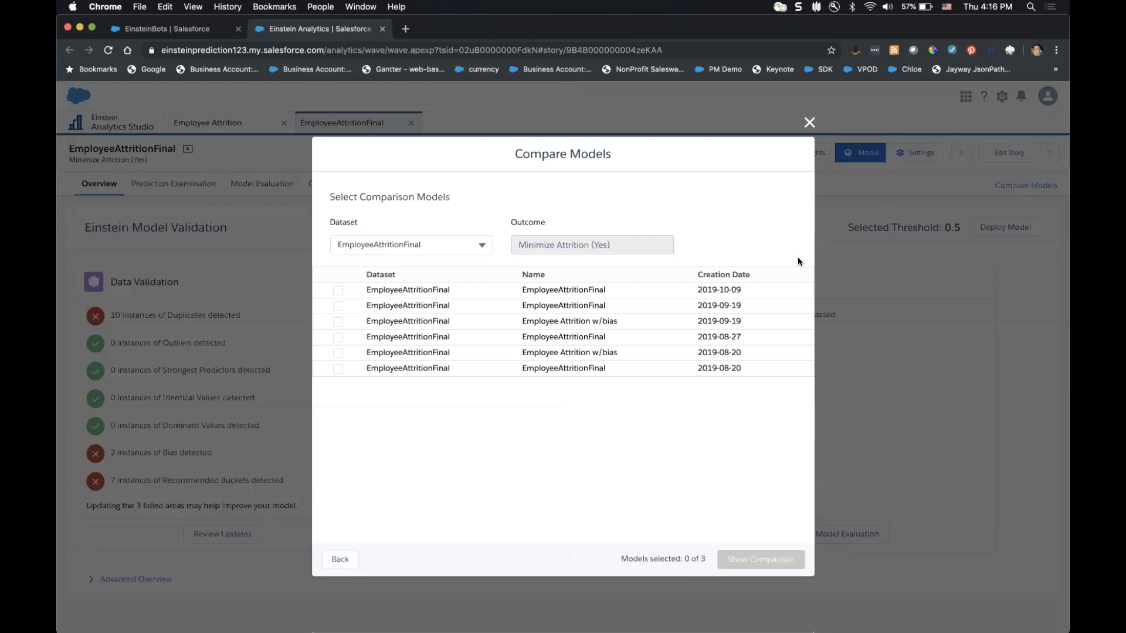
{"action": "left_click", "coordinate": [339, 291]}
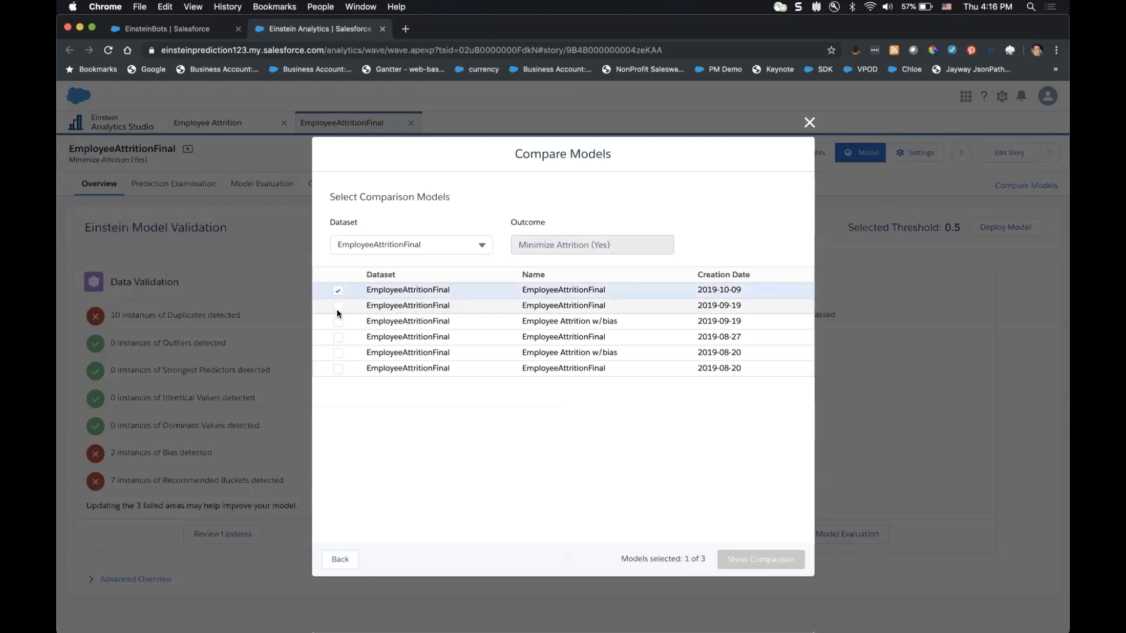
{"action": "left_click", "coordinate": [337, 306]}
{"action": "left_click", "coordinate": [337, 321]}
{"action": "left_click", "coordinate": [748, 560]}
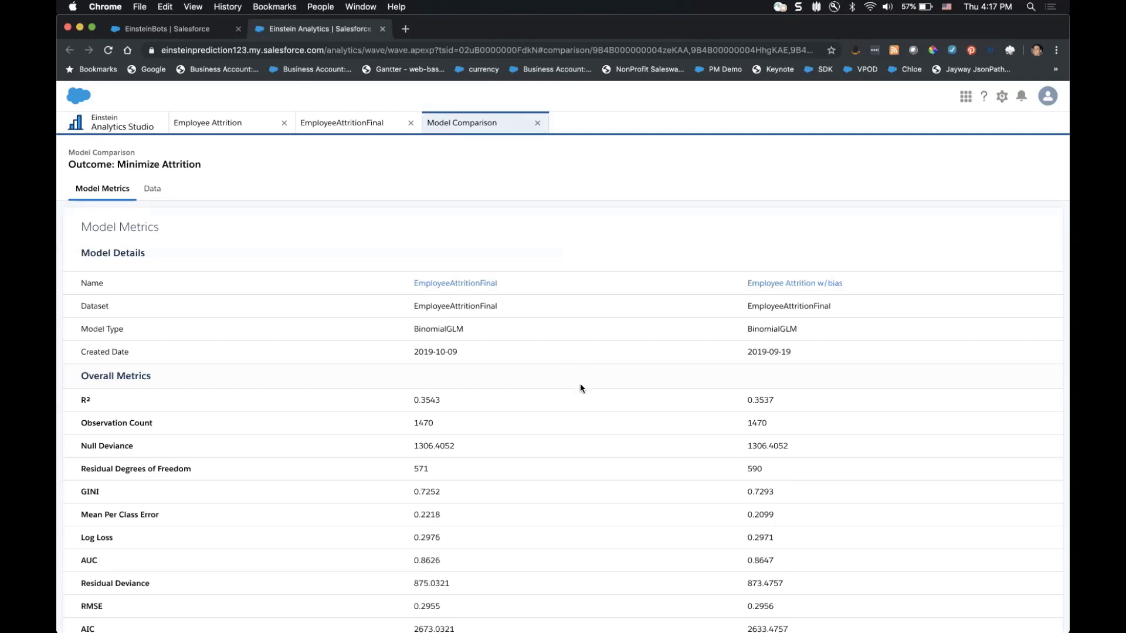
{"action": "left_click_drag", "start_coordinate": [414, 399], "coordinate": [554, 403]}
{"action": "scroll", "coordinate": [487, 421], "scroll_direction": "down", "scroll_amount": 2}
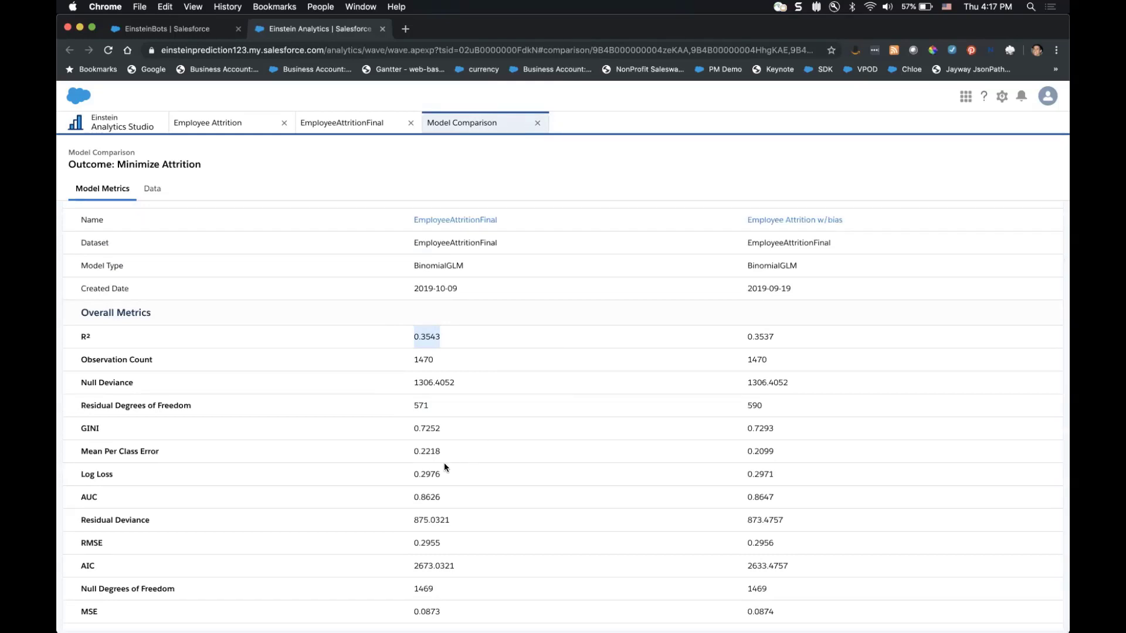
{"action": "left_click_drag", "start_coordinate": [404, 496], "coordinate": [771, 499]}
{"action": "left_click", "coordinate": [771, 498]}
{"action": "double_click", "coordinate": [753, 493]}
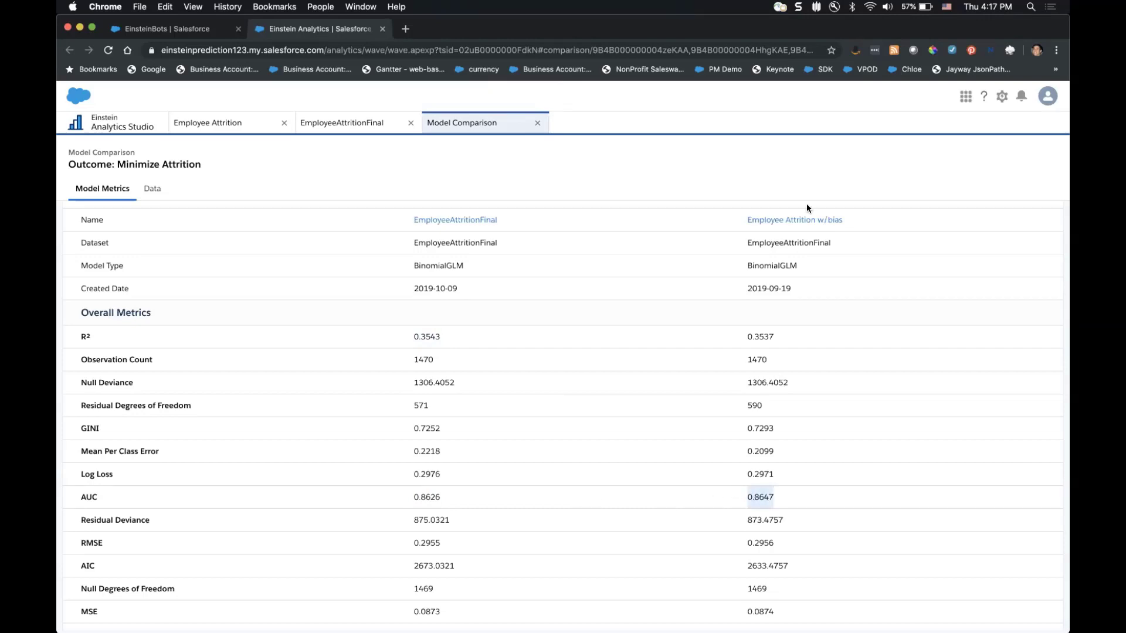
{"action": "left_click", "coordinate": [773, 493]}
{"action": "double_click", "coordinate": [425, 497]}
{"action": "left_click", "coordinate": [770, 292]}
Switch the comparison to the Data view listing each model's input fields.
{"action": "left_click", "coordinate": [154, 190]}
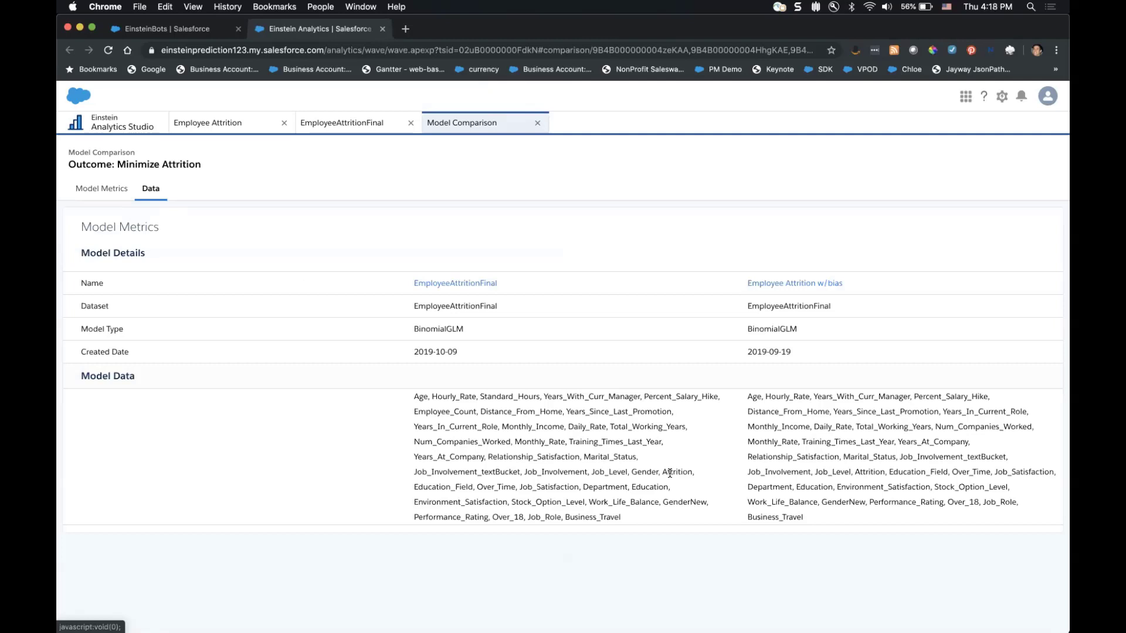
Return to the EmployeeAttritionFinal tab's Einstein Model Validation overview.
{"action": "left_click", "coordinate": [338, 123]}
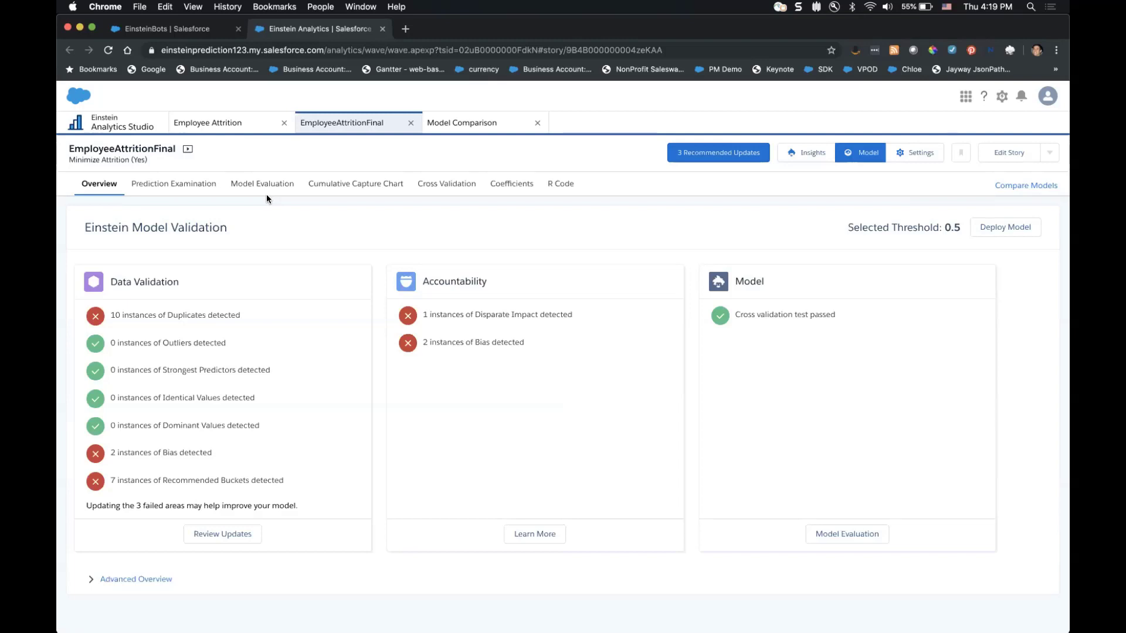
{"action": "left_click", "coordinate": [521, 534]}
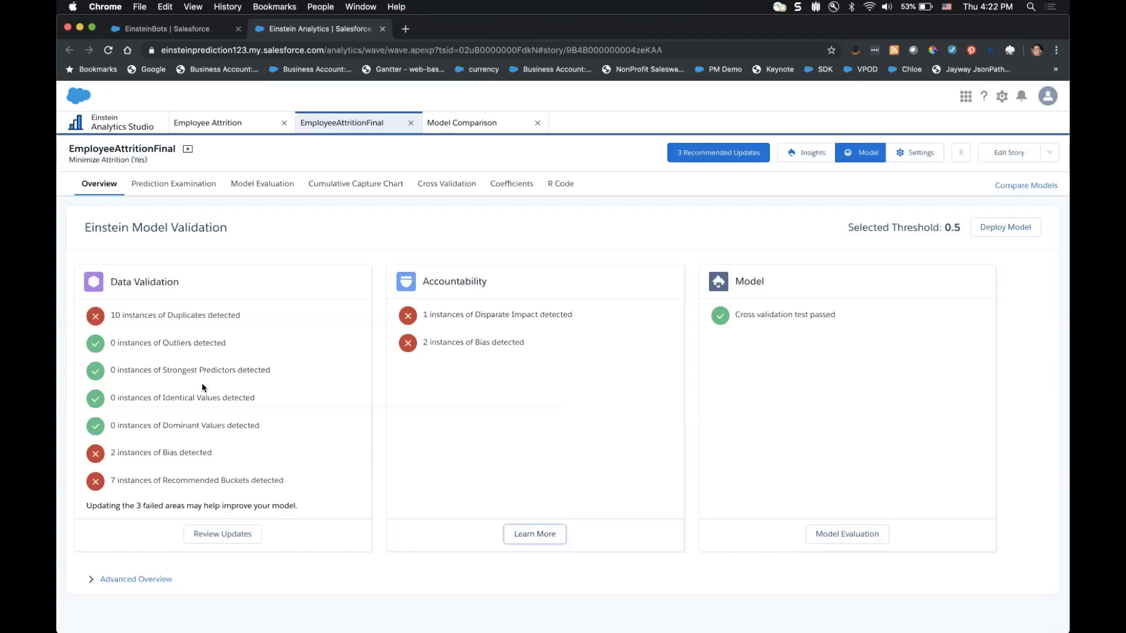
Open Einstein's recommended buckets and set Monthly Rate to 'Apply the new buckets'.
{"action": "left_click", "coordinate": [210, 530]}
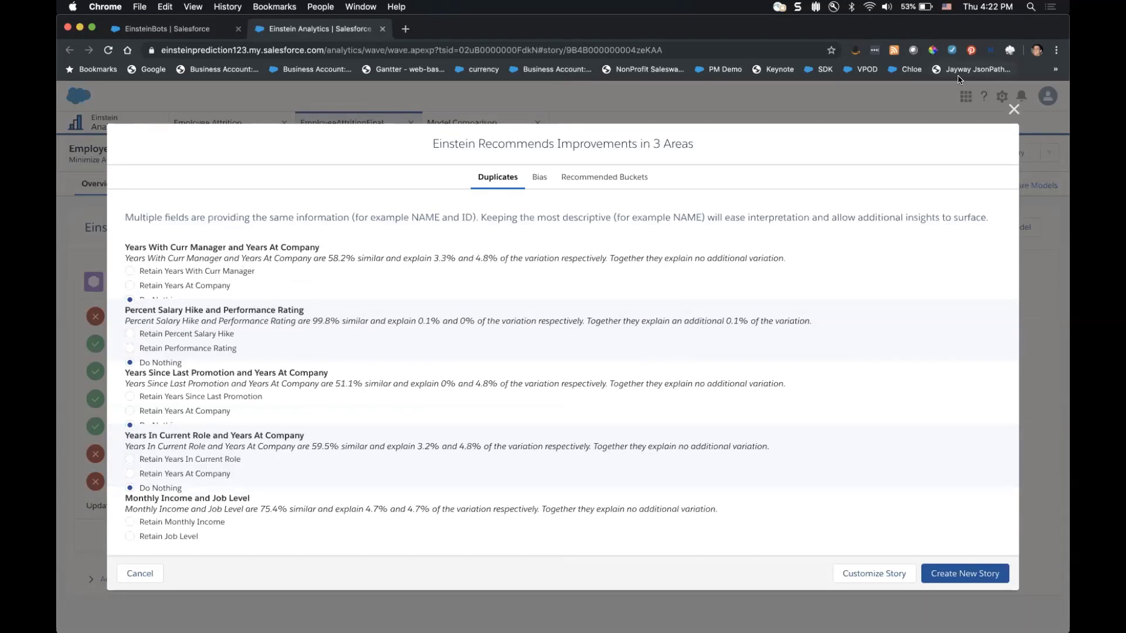
{"action": "left_click", "coordinate": [1014, 109]}
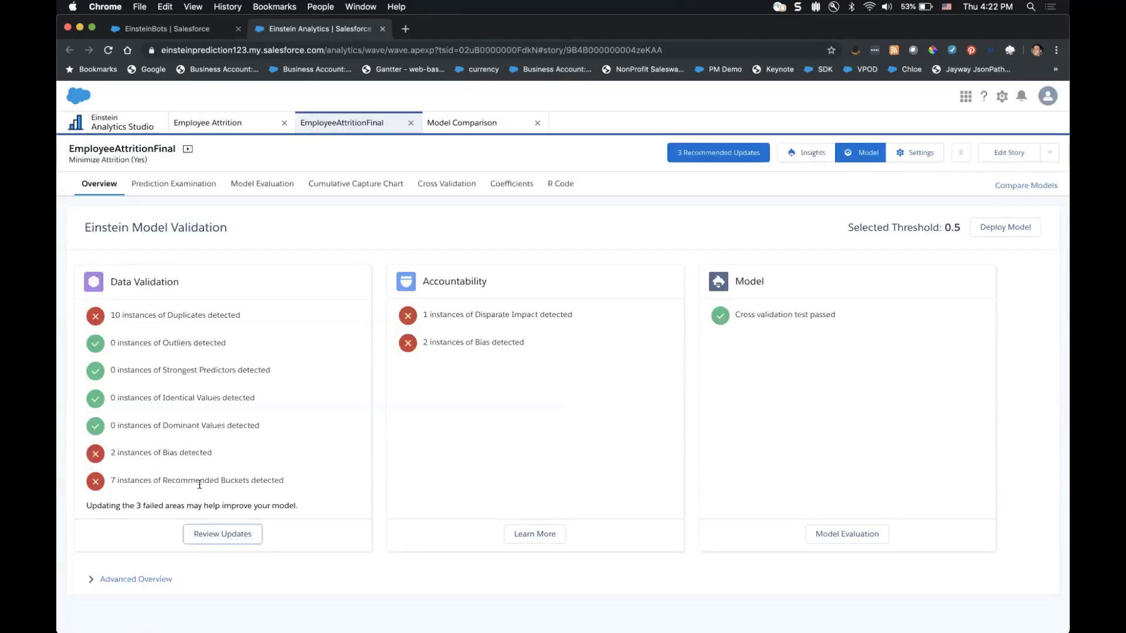
{"action": "left_click", "coordinate": [222, 535]}
{"action": "left_click", "coordinate": [621, 173]}
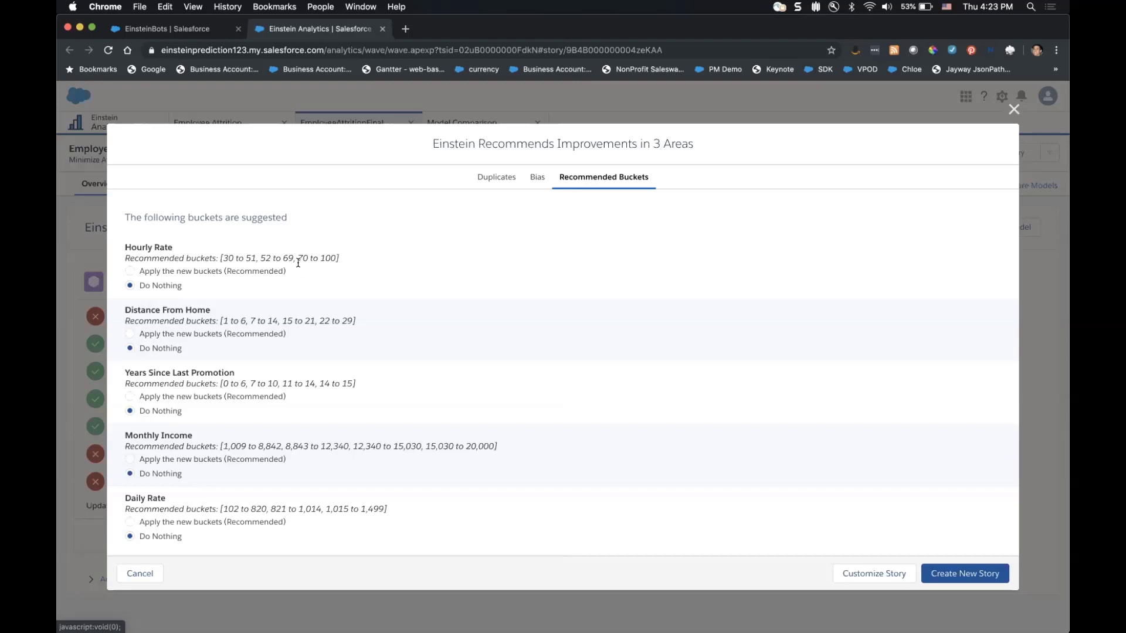
{"action": "scroll", "coordinate": [184, 295], "scroll_direction": "down", "scroll_amount": 5}
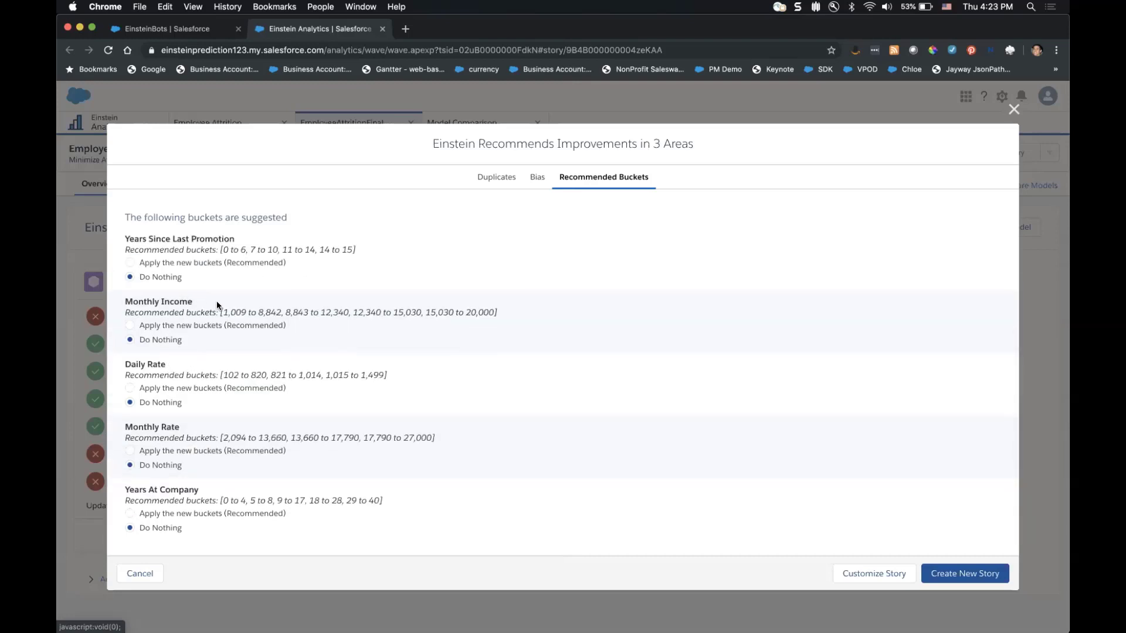
{"action": "left_click", "coordinate": [161, 451]}
{"action": "scroll", "coordinate": [164, 448], "scroll_direction": "down", "scroll_amount": 3}
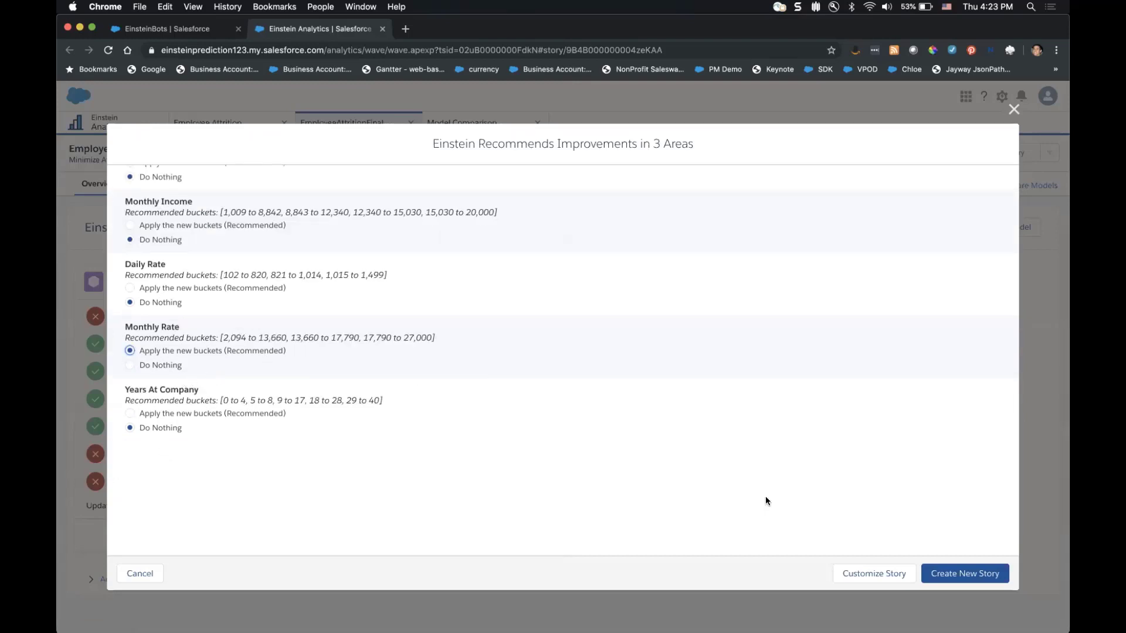
Customize the story and view Monthly Rate's manual bucketing settings across its 2094–26999 range.
{"action": "left_click", "coordinate": [860, 573]}
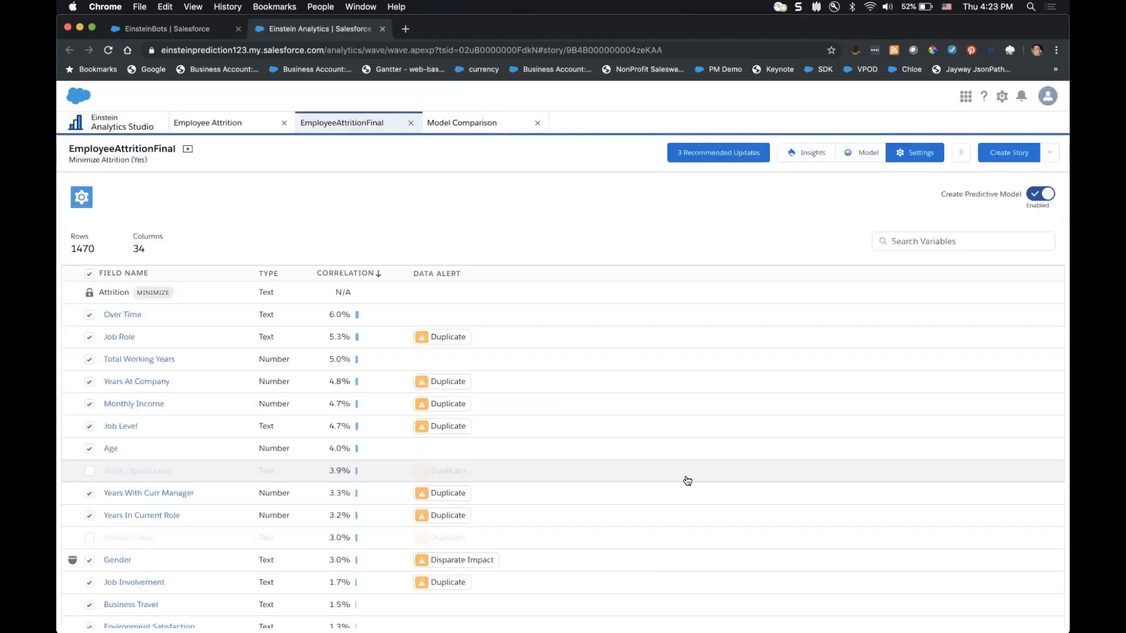
{"action": "scroll", "coordinate": [296, 375], "scroll_direction": "down", "scroll_amount": 10}
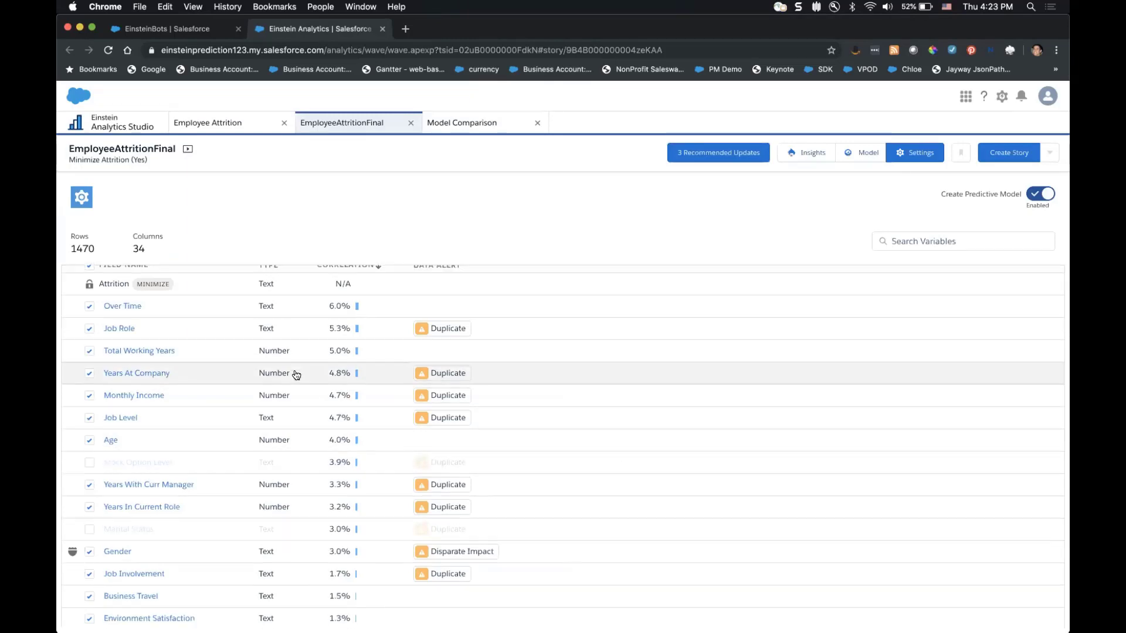
{"action": "scroll", "coordinate": [296, 375], "scroll_direction": "down", "scroll_amount": 4}
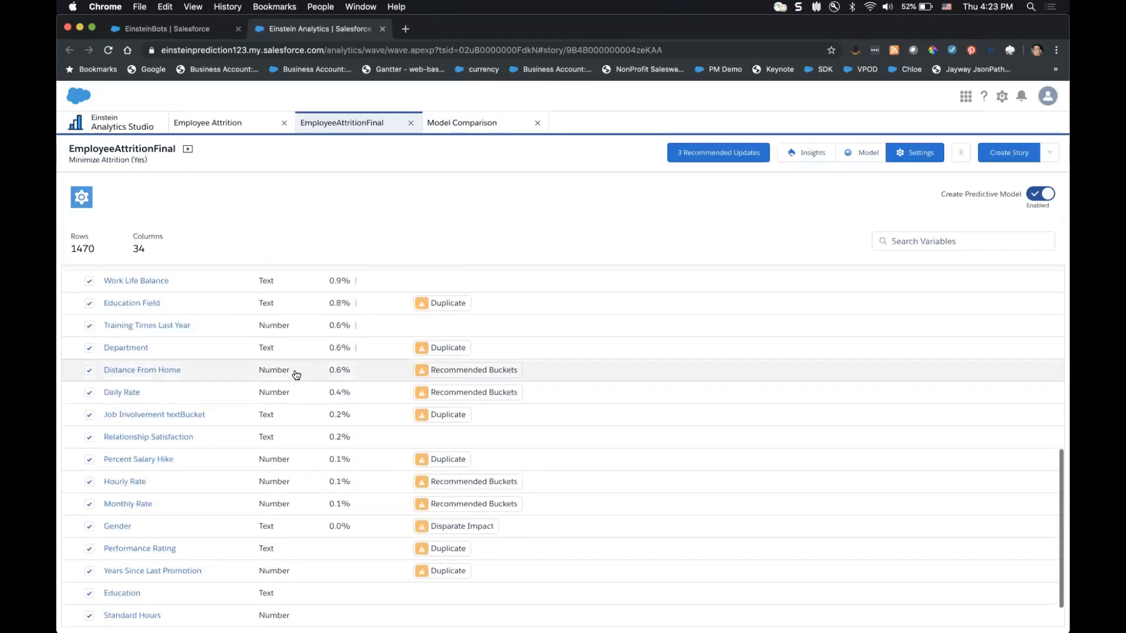
{"action": "left_click", "coordinate": [193, 462]}
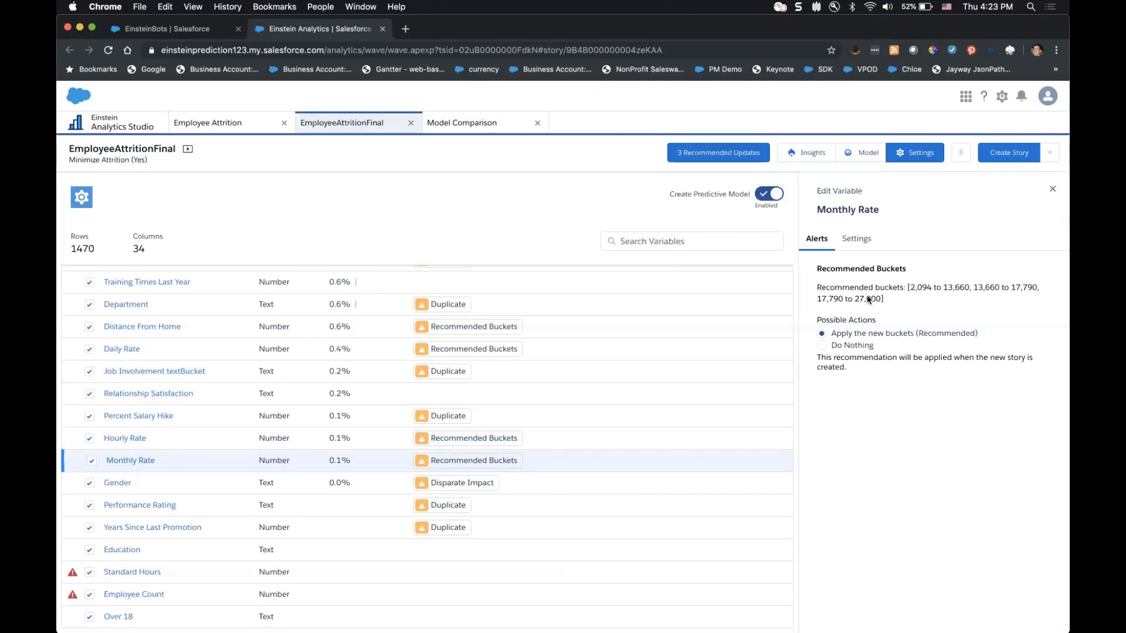
{"action": "left_click", "coordinate": [856, 239]}
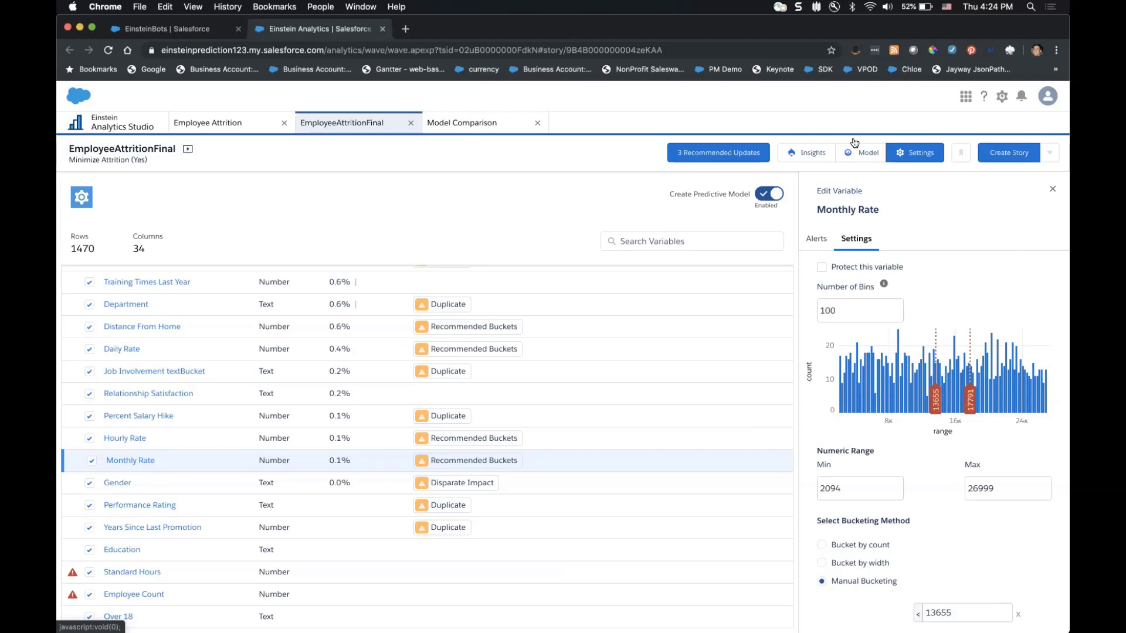
Show EmployeeAttritionFinal's validation overview and expand its Advanced Overview metrics.
{"action": "left_click", "coordinate": [848, 157]}
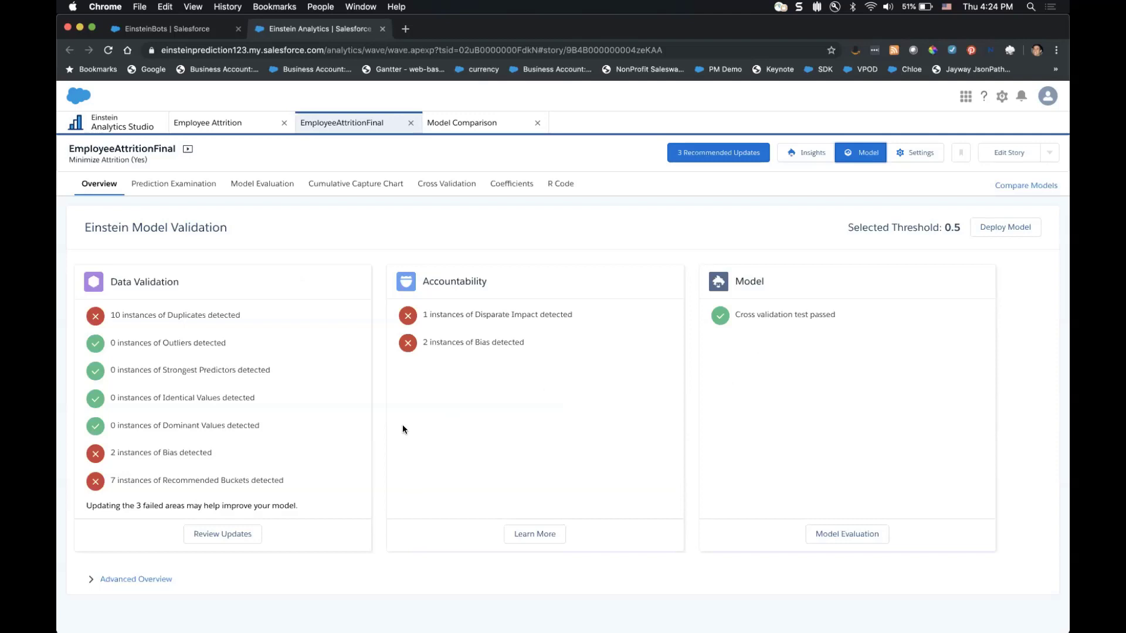
{"action": "left_click", "coordinate": [127, 580]}
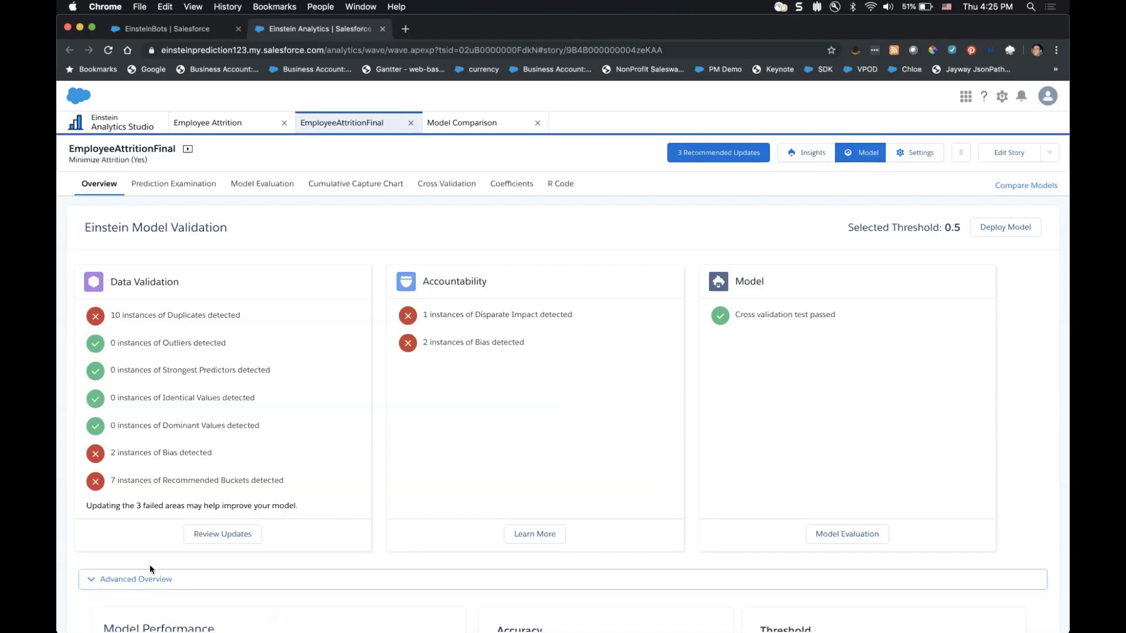
Scroll to the performance panels showing AUC 0.8626, accuracy 0.8898 and threshold 0.4449.
{"action": "scroll", "coordinate": [503, 409], "scroll_direction": "down", "scroll_amount": 7}
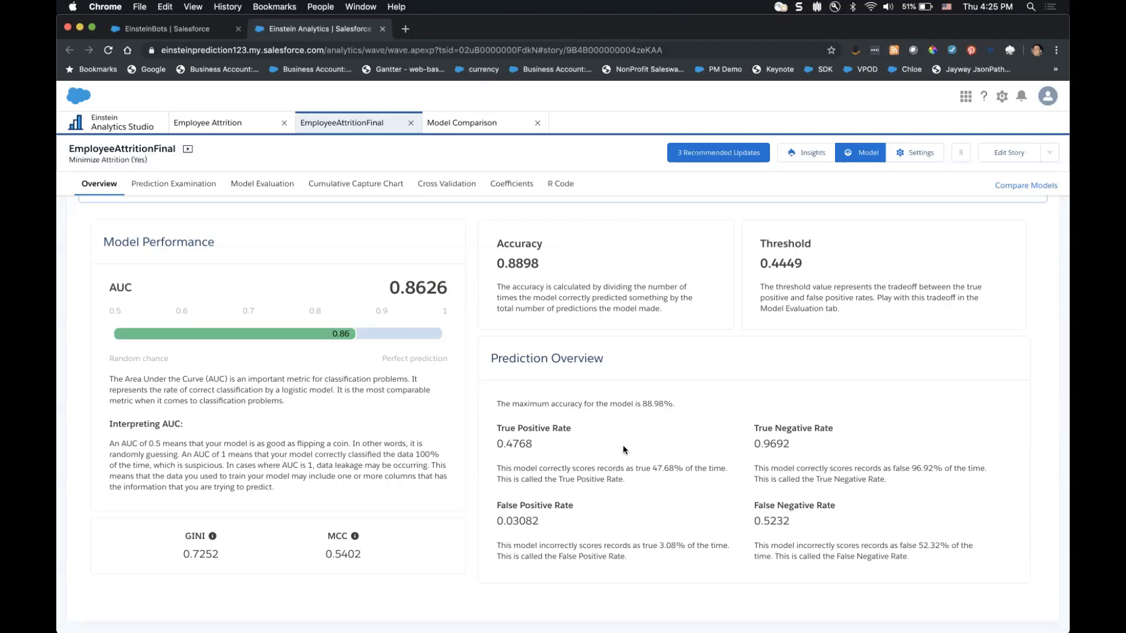
Highlight the rates (TPR 0.4768, FNR 0.5232, TNR 0.9692, FPR 0.03082), then view Model Evaluation.
{"action": "double_click", "coordinate": [523, 444]}
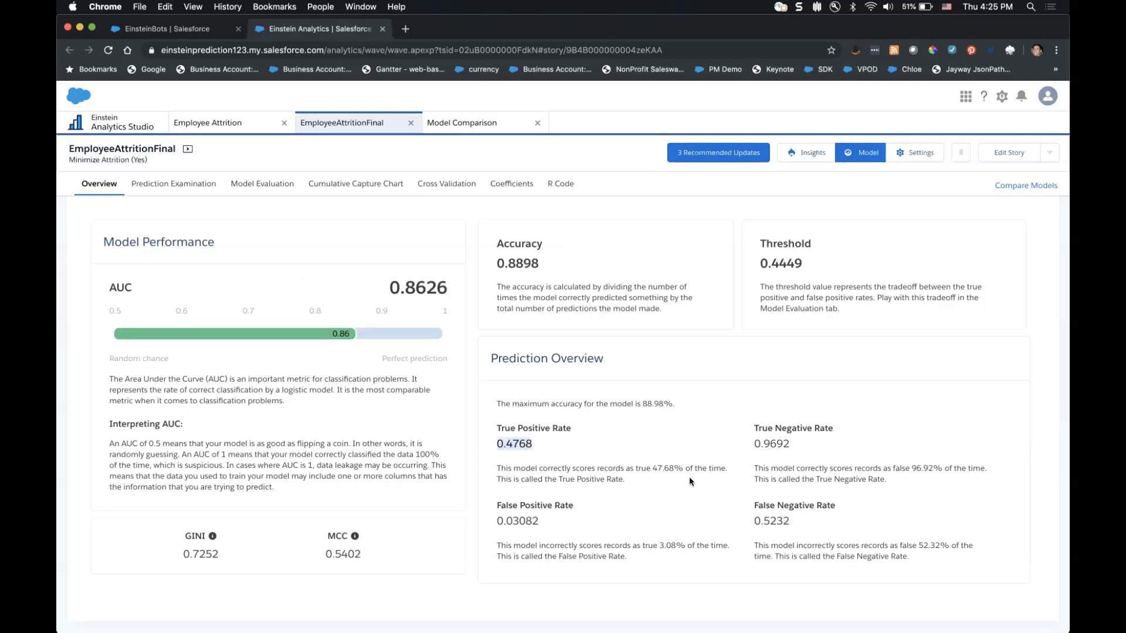
{"action": "double_click", "coordinate": [769, 522]}
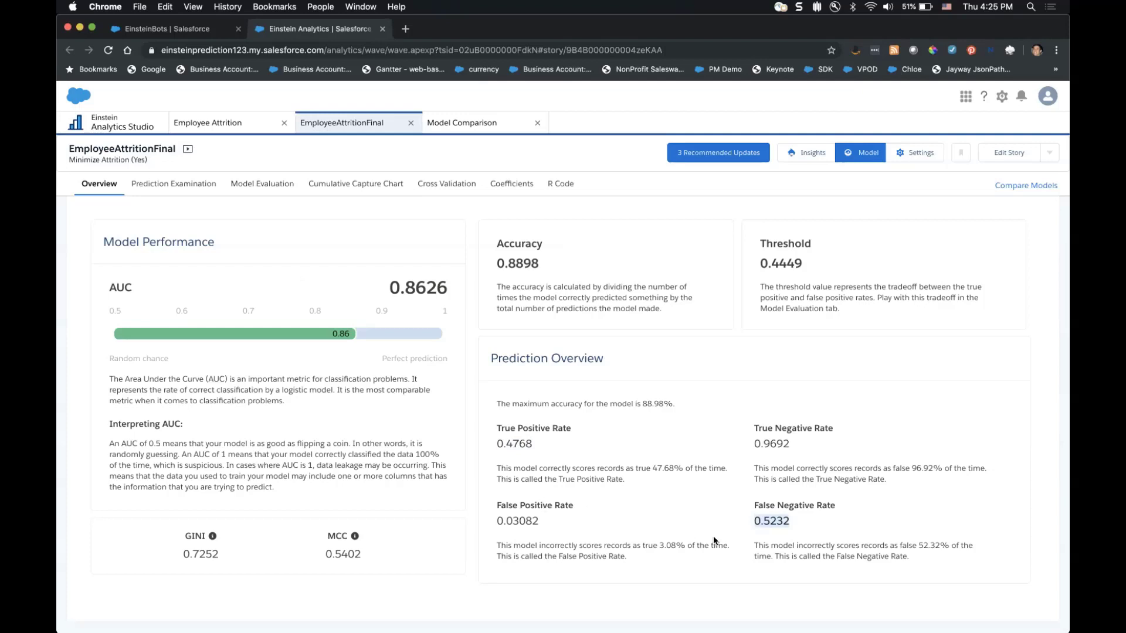
{"action": "double_click", "coordinate": [780, 523]}
{"action": "double_click", "coordinate": [513, 444]}
{"action": "double_click", "coordinate": [769, 443]}
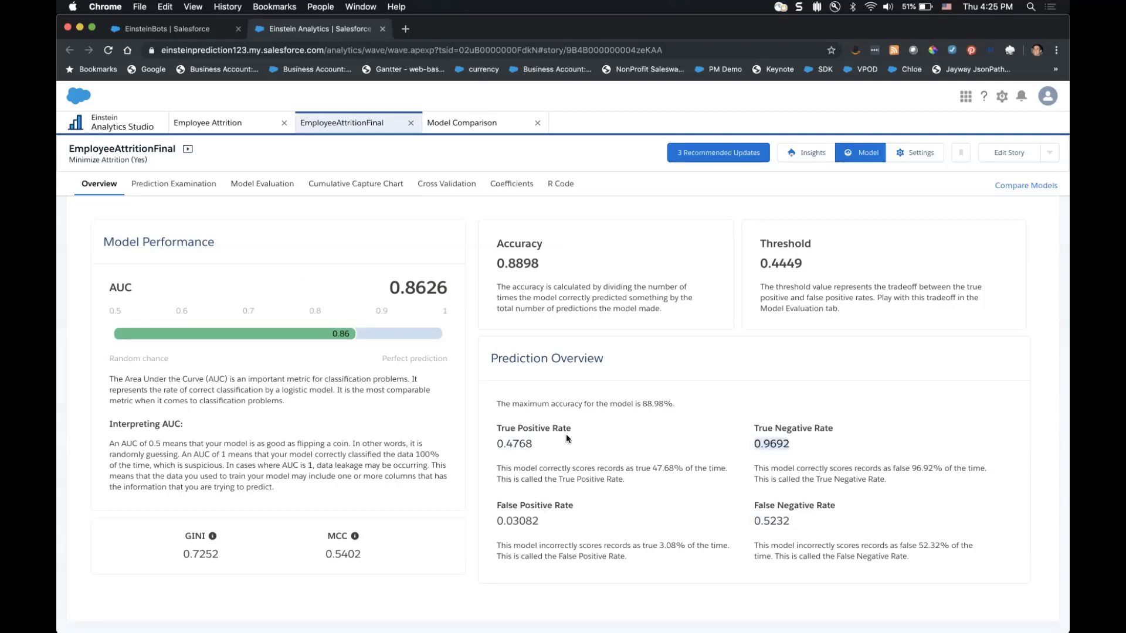
{"action": "double_click", "coordinate": [501, 443]}
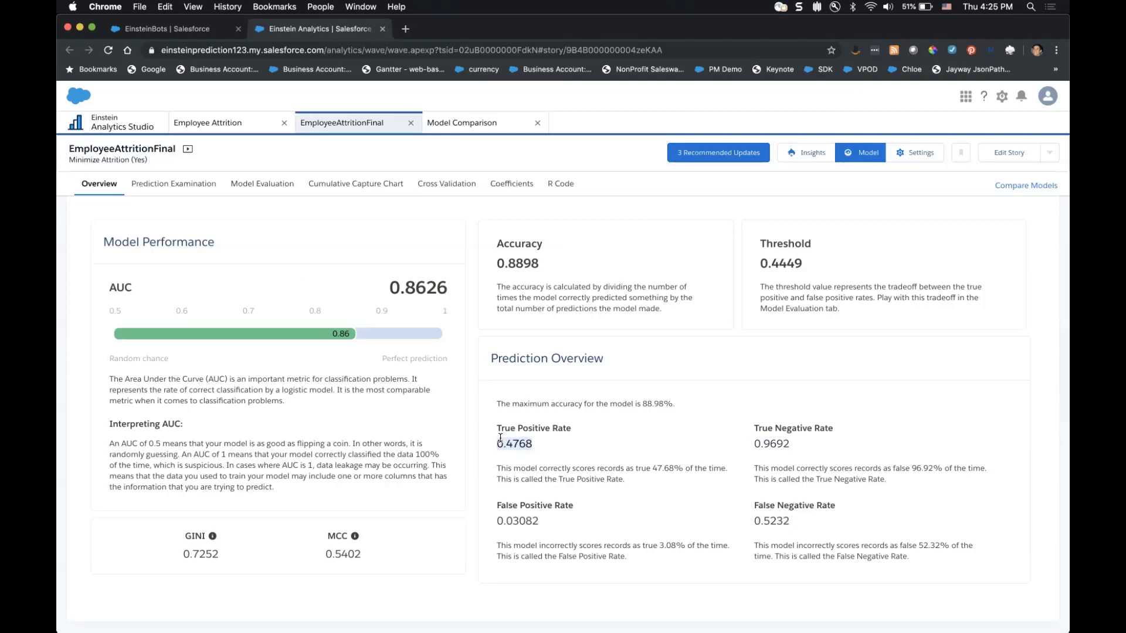
{"action": "double_click", "coordinate": [773, 444]}
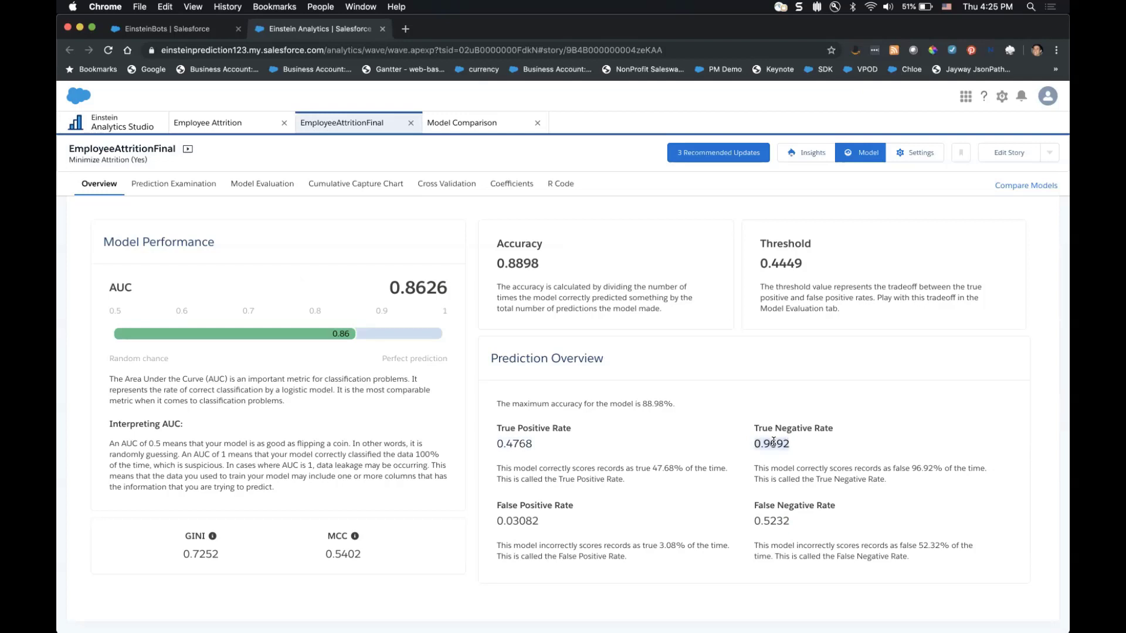
{"action": "double_click", "coordinate": [766, 522]}
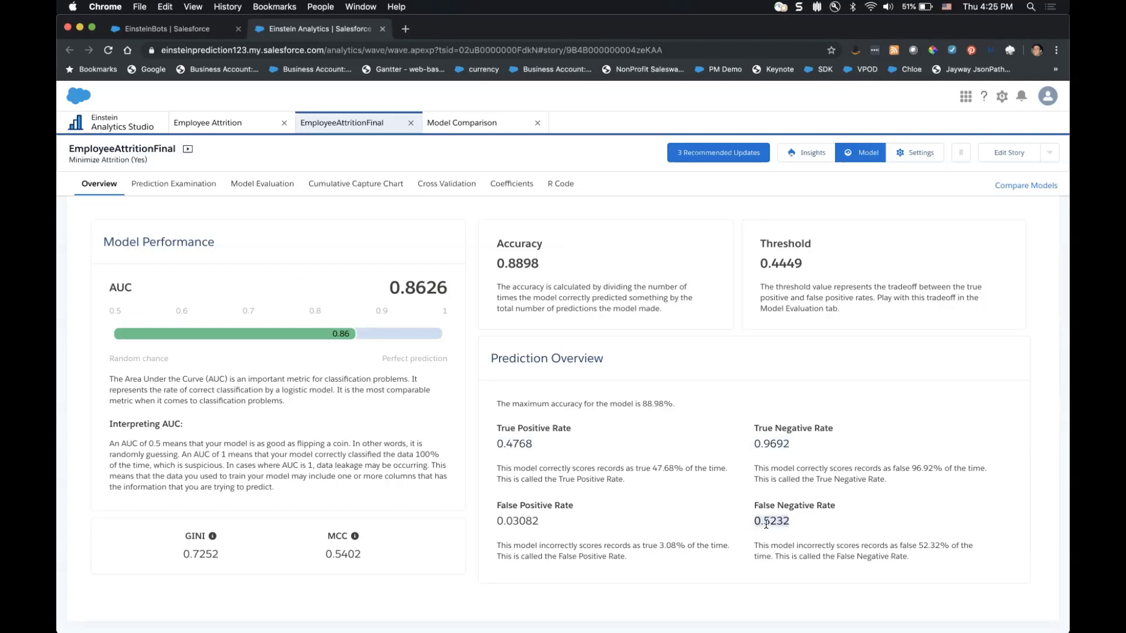
{"action": "double_click", "coordinate": [503, 519]}
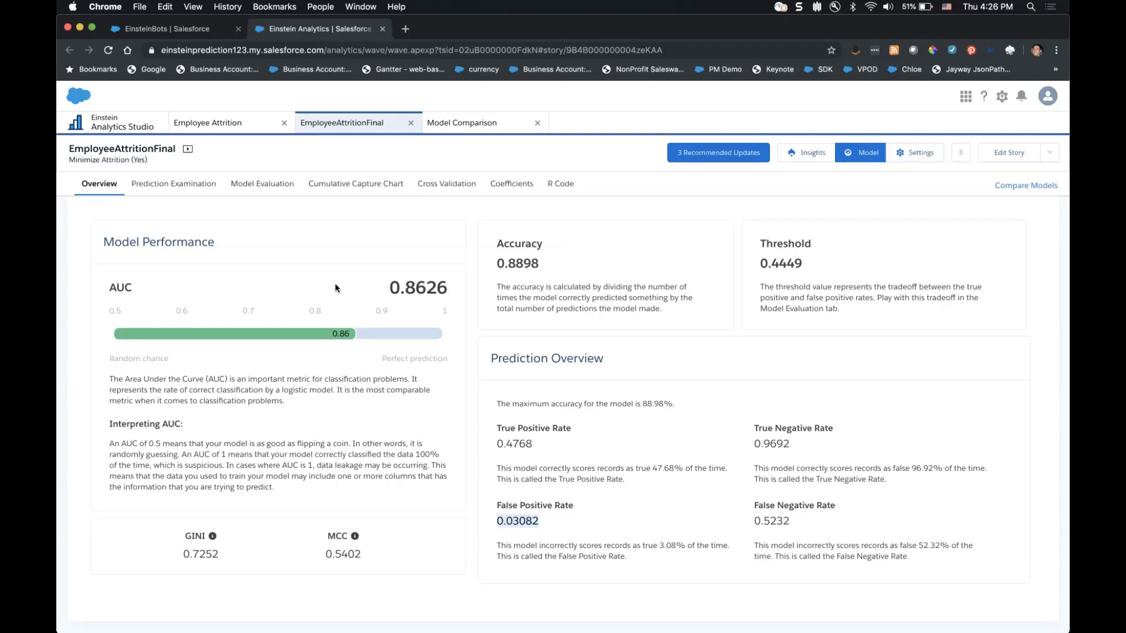
{"action": "left_click", "coordinate": [292, 192]}
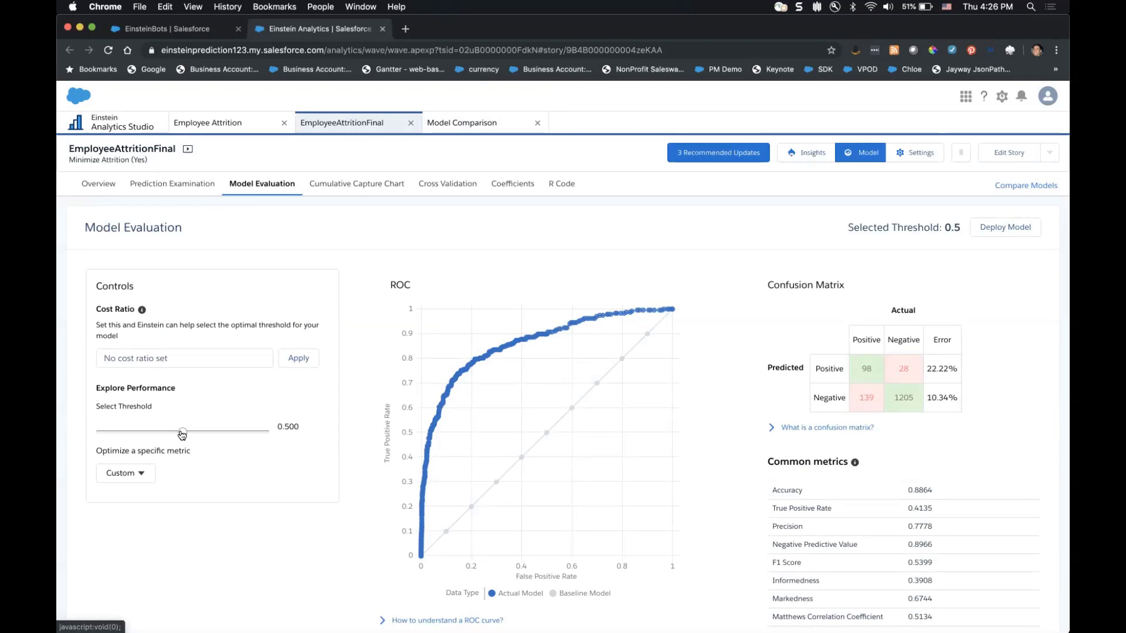
Slide the prediction threshold back and forth until it reads 0.366.
{"action": "mouse_move", "coordinate": [181, 434]}
{"action": "left_mouse_down"}
{"action": "mouse_move", "coordinate": [134, 434]}
{"action": "mouse_move", "coordinate": [218, 434]}
{"action": "left_mouse_up"}
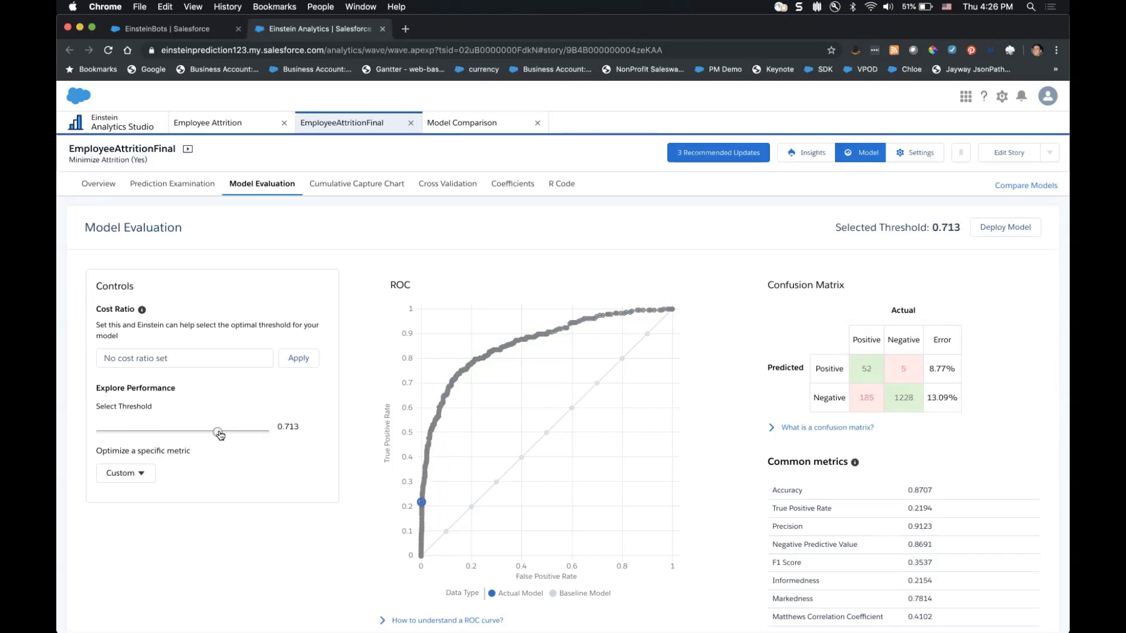
{"action": "left_click_drag", "start_coordinate": [211, 434], "coordinate": [161, 438]}
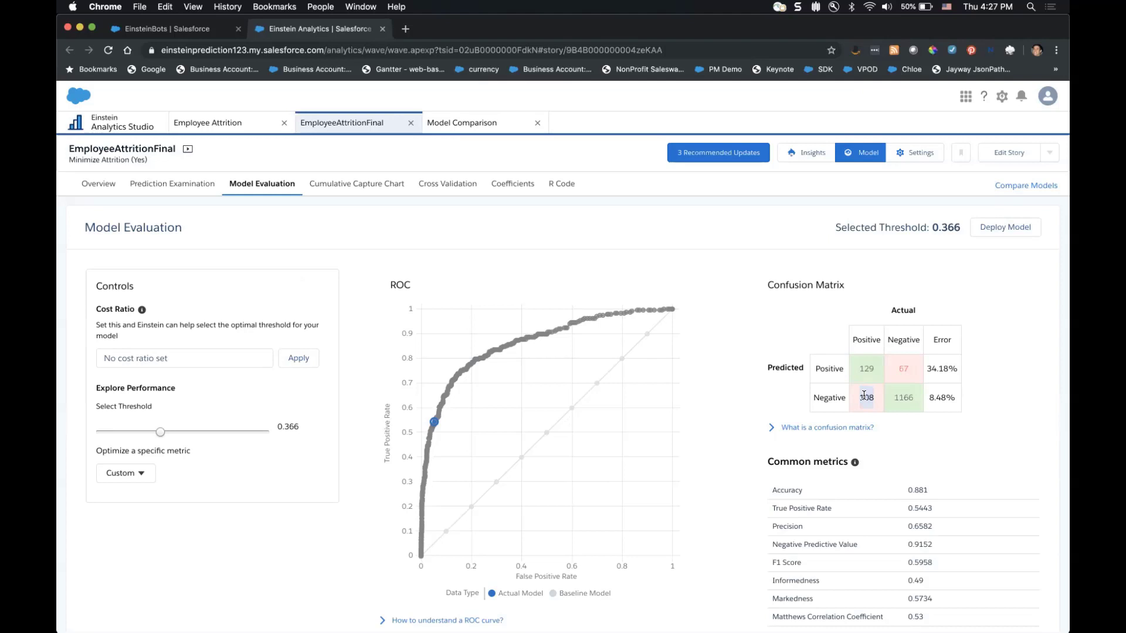
Apply a cost ratio of .5, moving the selected threshold from 0.366 to 0.334.
{"action": "left_click", "coordinate": [863, 395]}
{"action": "double_click", "coordinate": [865, 397]}
{"action": "left_click", "coordinate": [193, 355]}
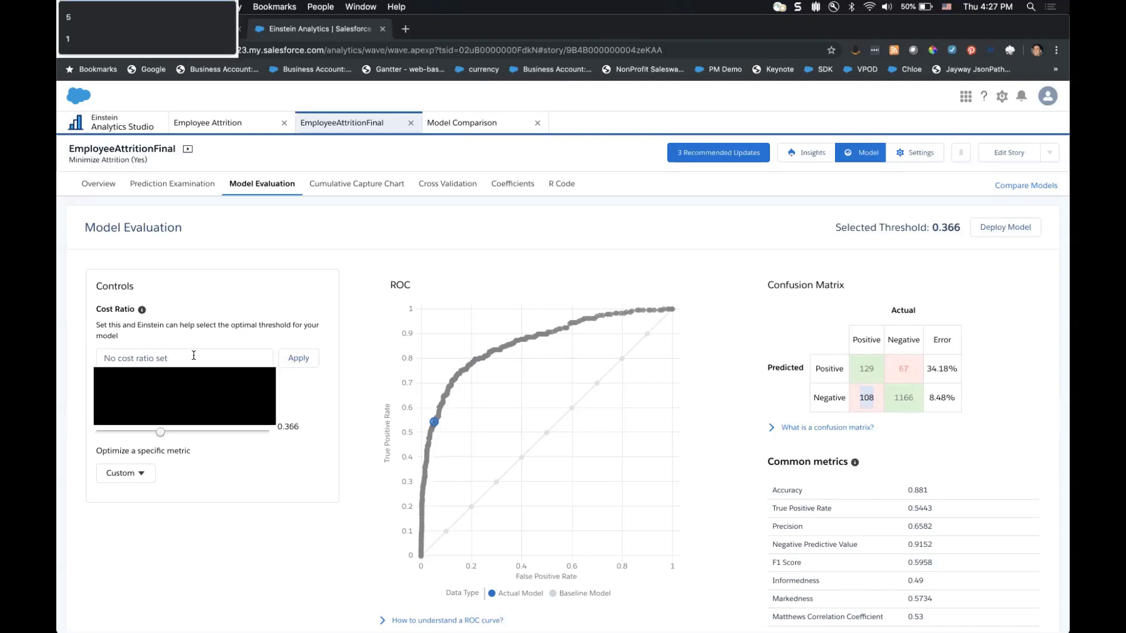
{"action": "left_click", "coordinate": [141, 311]}
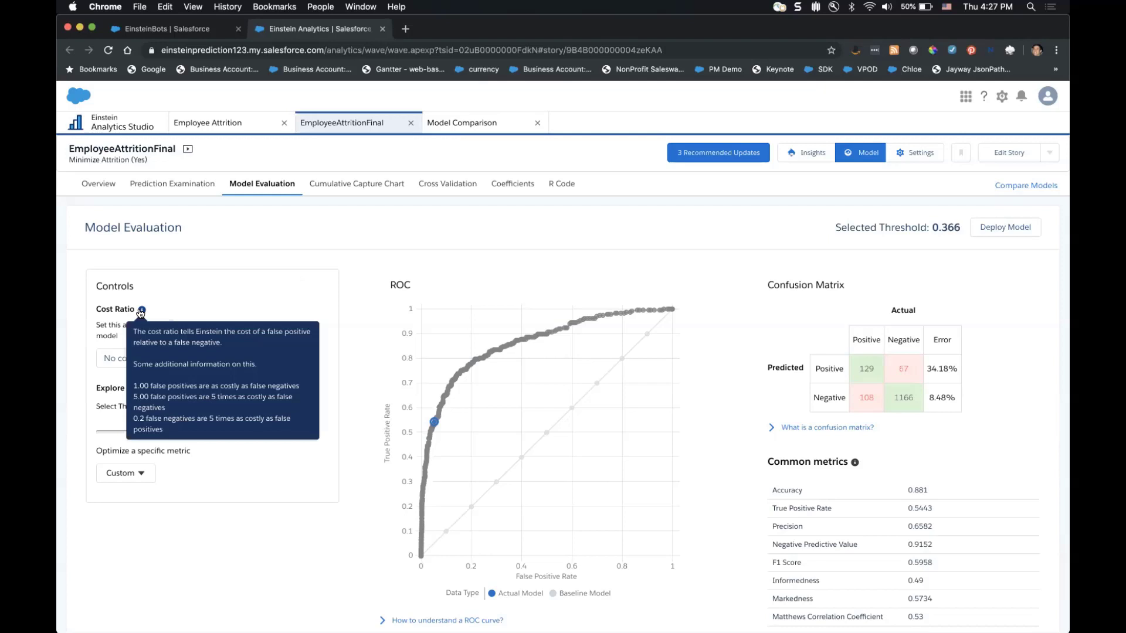
{"action": "left_click", "coordinate": [121, 357]}
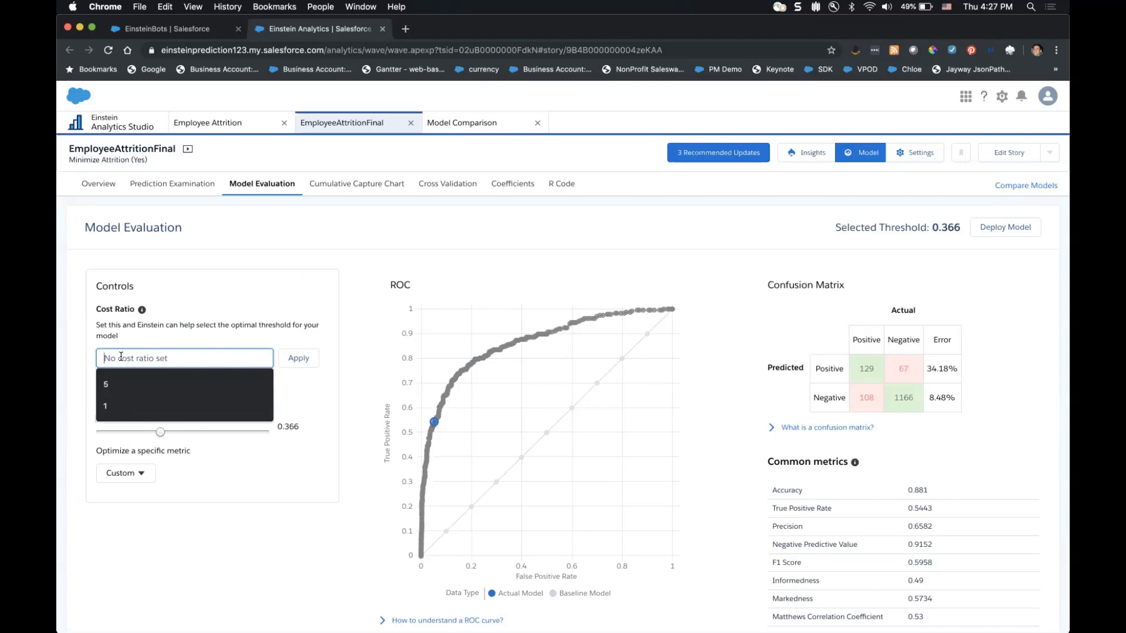
{"action": "type", "text": "."}
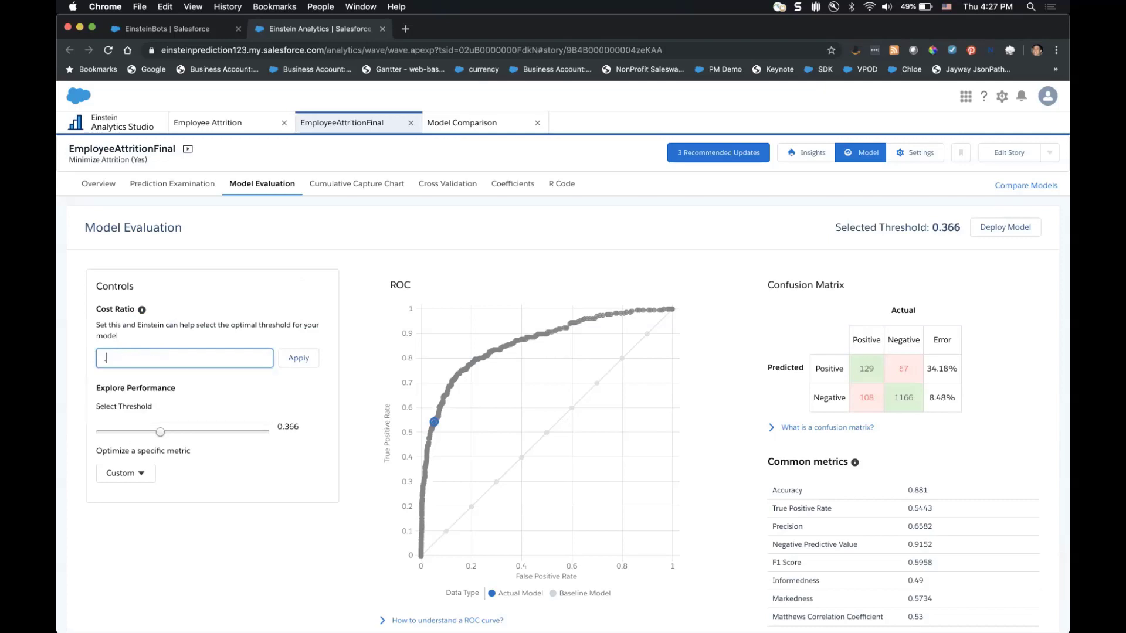
{"action": "type", "text": "5"}
{"action": "left_click", "coordinate": [292, 358]}
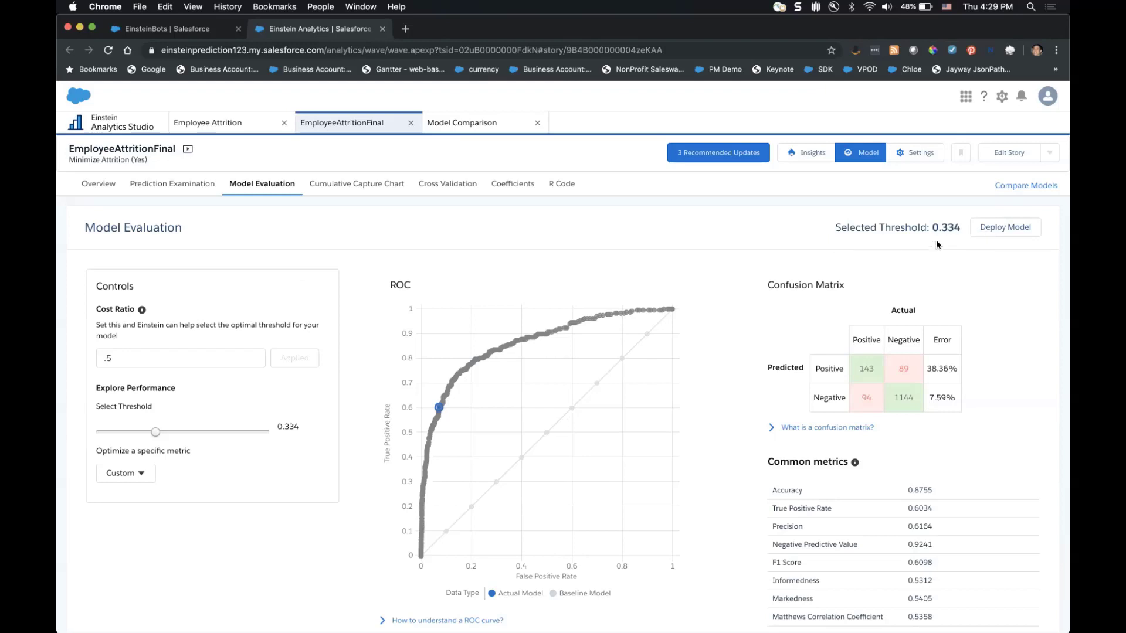
{"action": "left_click_drag", "start_coordinate": [932, 229], "coordinate": [959, 231]}
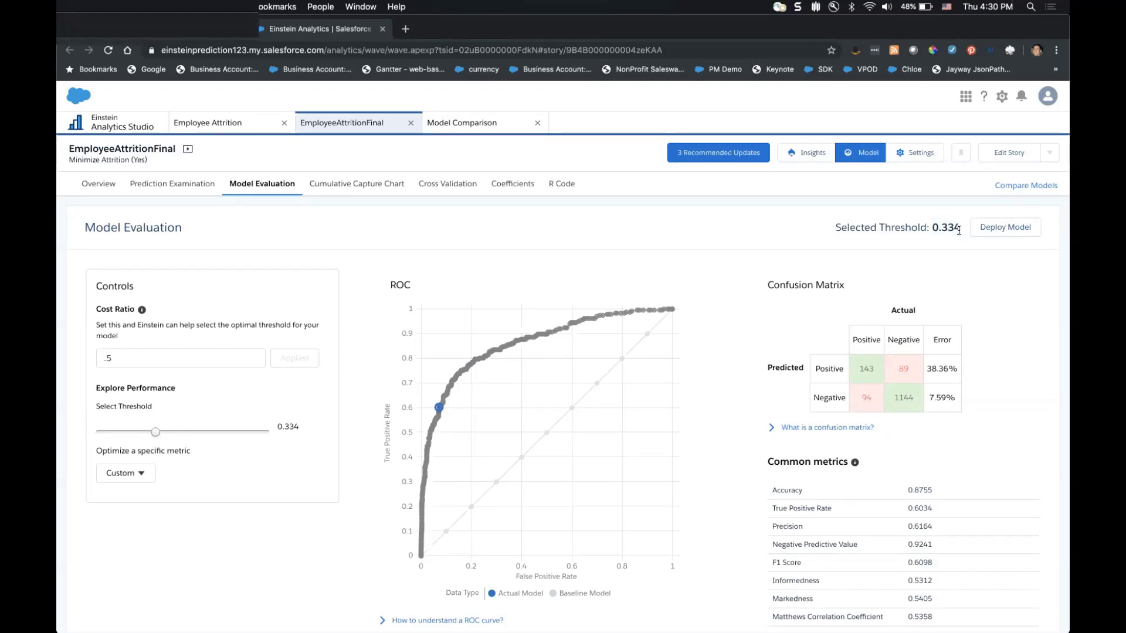
Start deploying the model with the prediction title 'Employee Attrition'.
{"action": "left_click", "coordinate": [996, 233]}
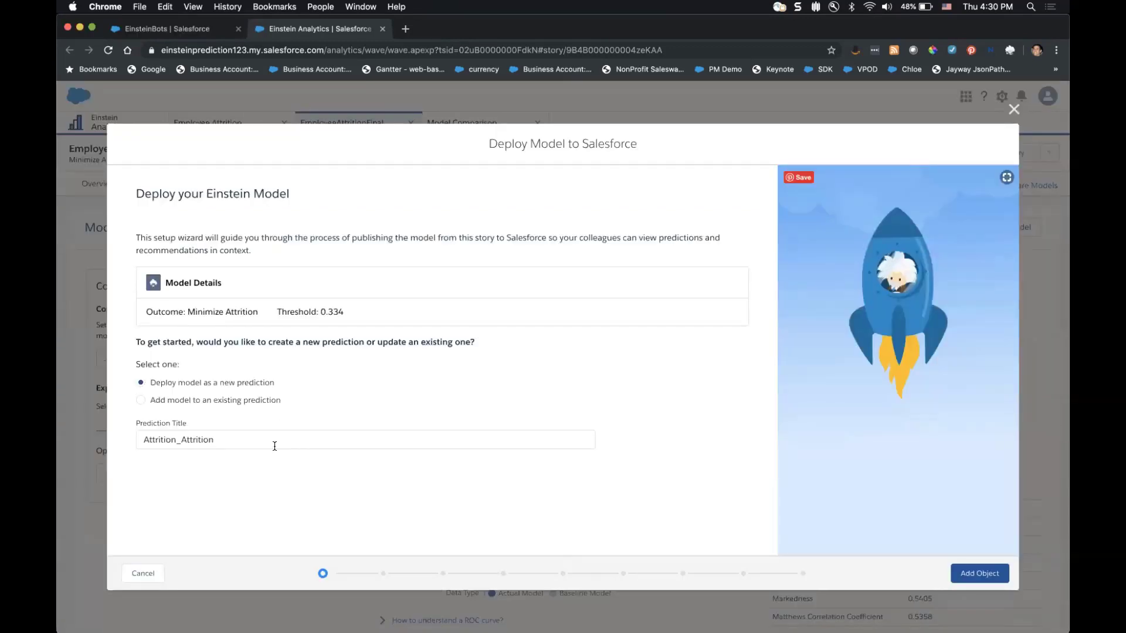
{"action": "left_click", "coordinate": [275, 446]}
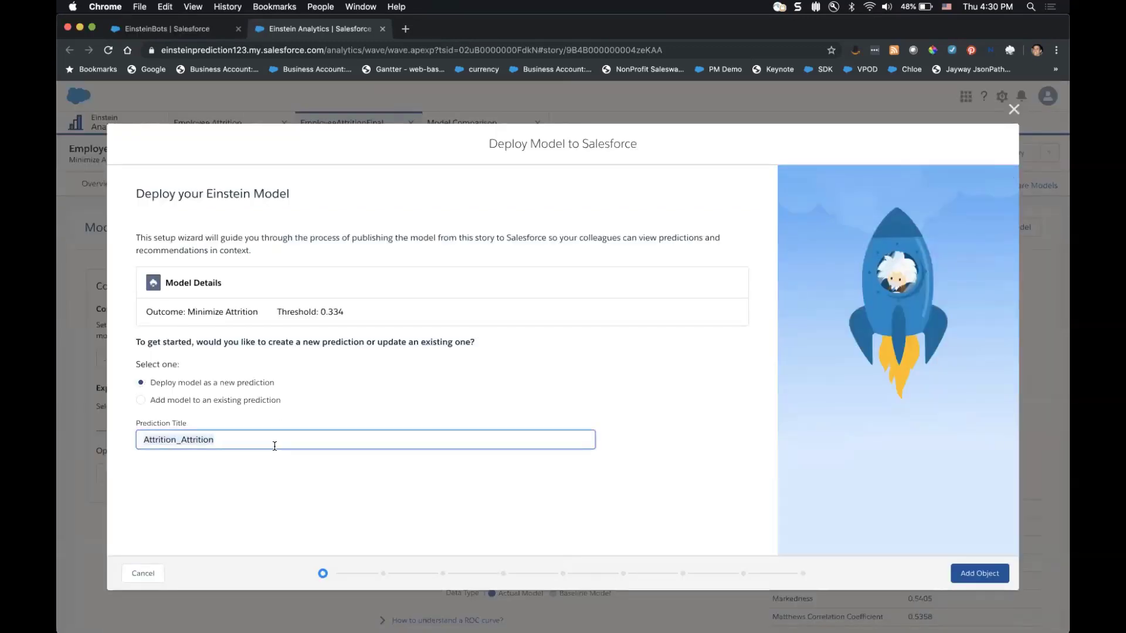
{"action": "type", "text": "Empl"}
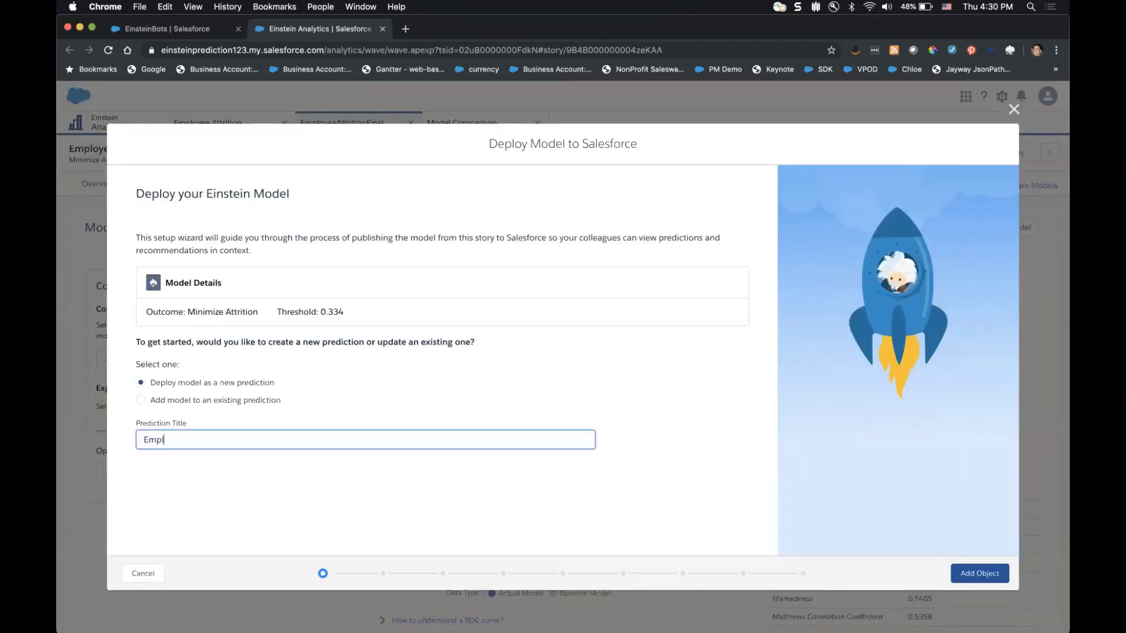
{"action": "type", "text": "oyee Attrition"}
{"action": "left_click", "coordinate": [975, 573]}
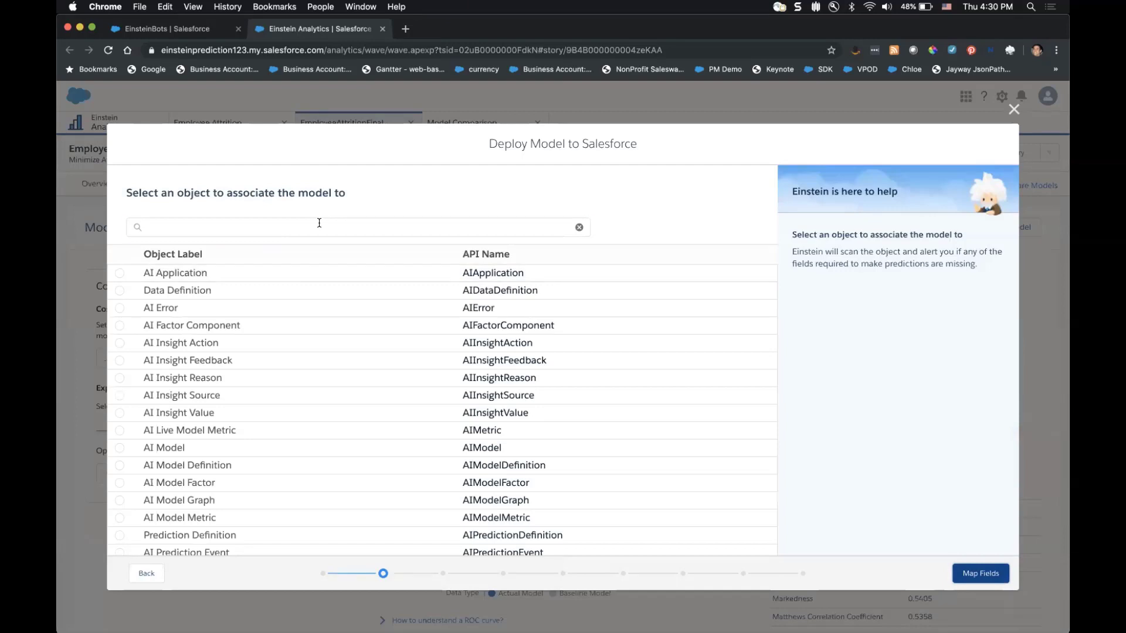
Associate the deployment with the Employee object and proceed to field mapping.
{"action": "left_click", "coordinate": [319, 227]}
{"action": "type", "text": "employ"}
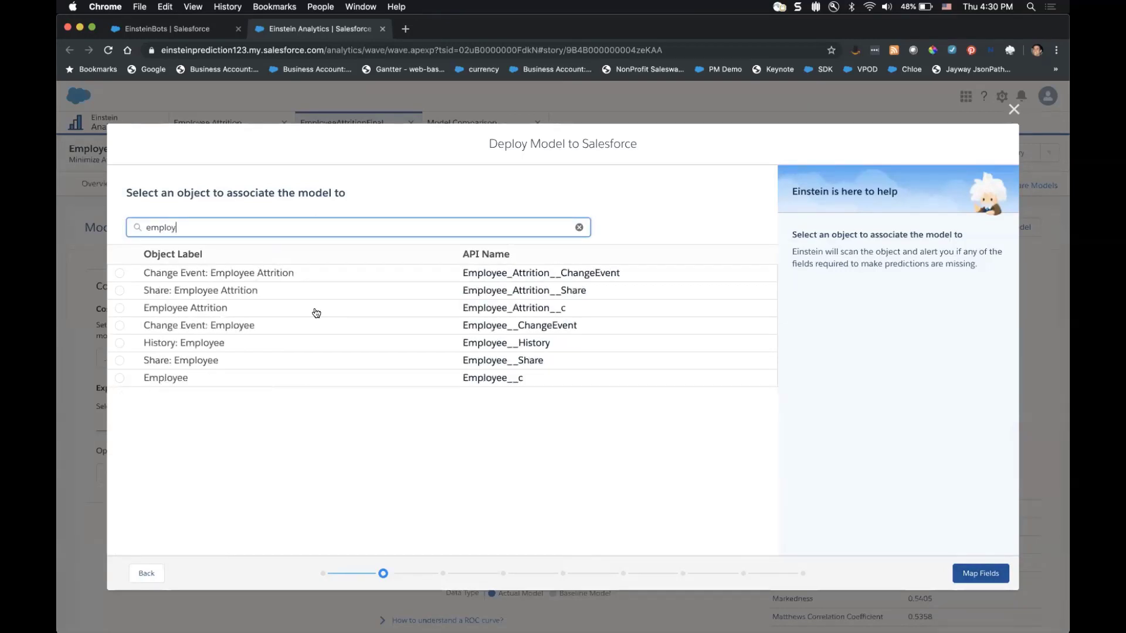
{"action": "left_click", "coordinate": [247, 380]}
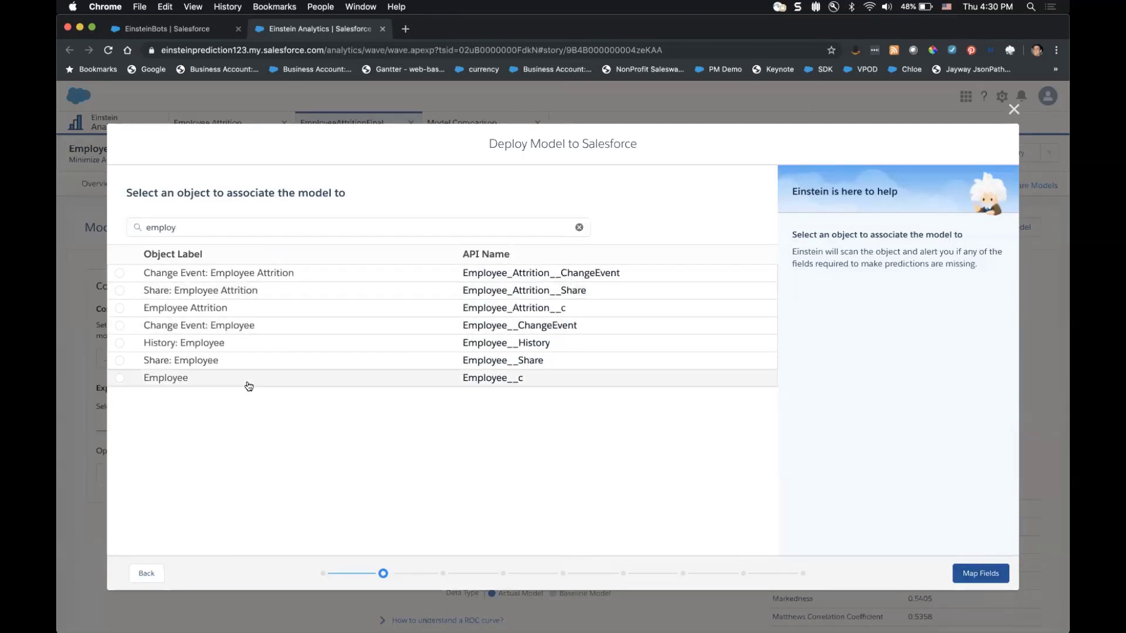
{"action": "left_click", "coordinate": [980, 573]}
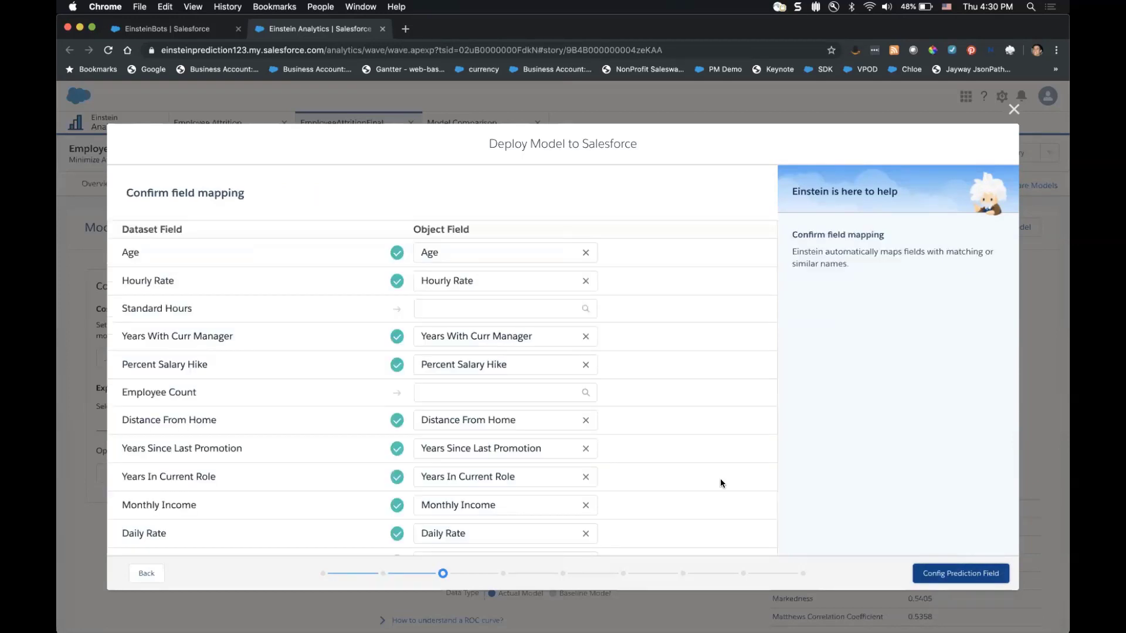
Map Standard Hours to Last Referenced Date and Employee Count to Is Locked.
{"action": "left_click", "coordinate": [463, 313]}
{"action": "type", "text": "s"}
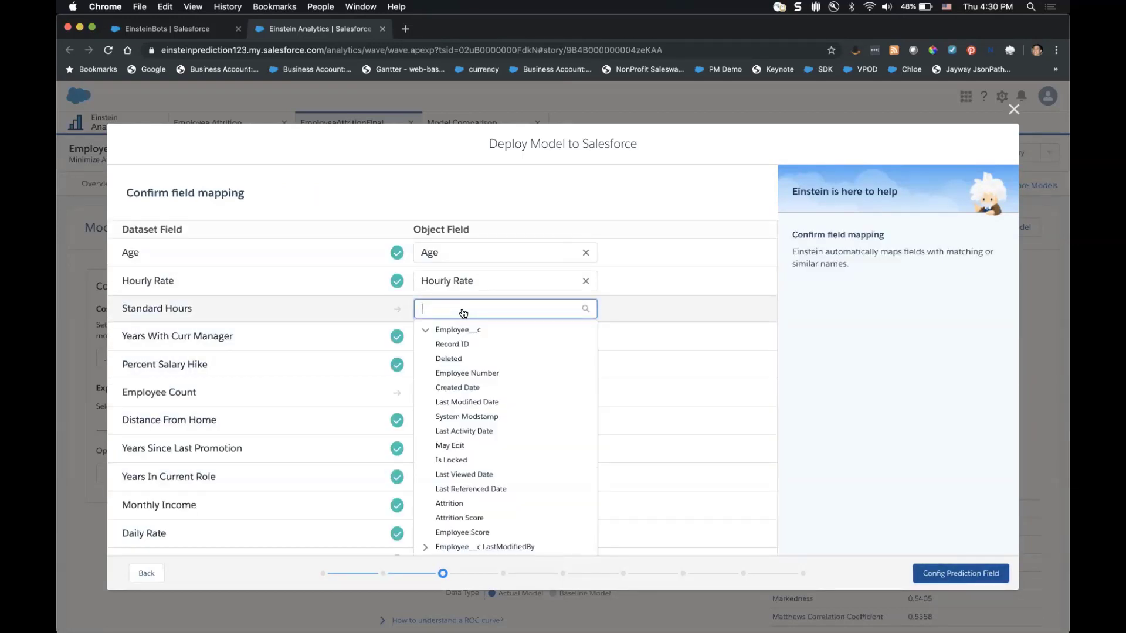
{"action": "type", "text": "tand"}
{"action": "key", "text": "BackSpace"}
{"action": "key", "text": "BackSpace"}
{"action": "key", "text": "BackSpace"}
{"action": "key", "text": "BackSpace"}
{"action": "key", "text": "BackSpace"}
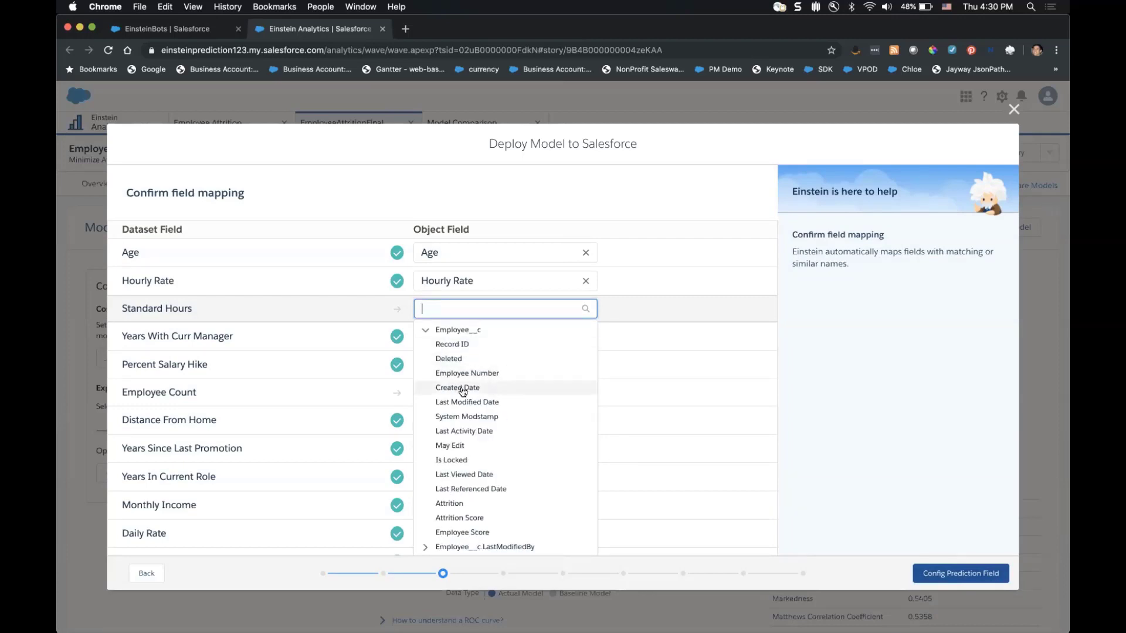
{"action": "scroll", "coordinate": [469, 487], "scroll_direction": "down", "scroll_amount": 3}
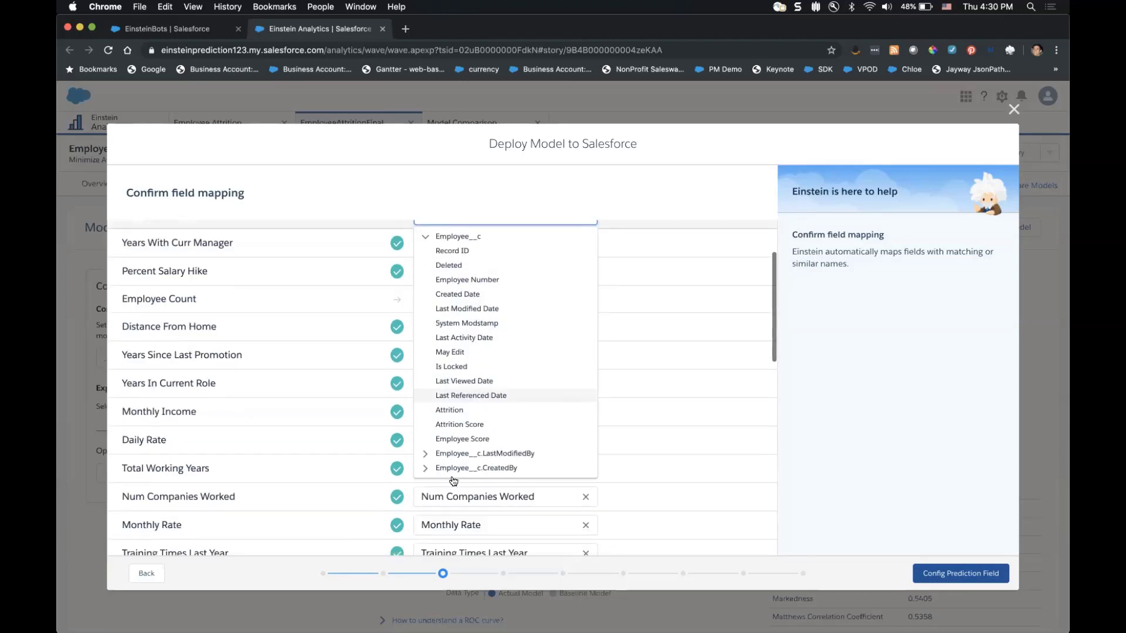
{"action": "left_click", "coordinate": [488, 396]}
{"action": "left_click", "coordinate": [465, 299]}
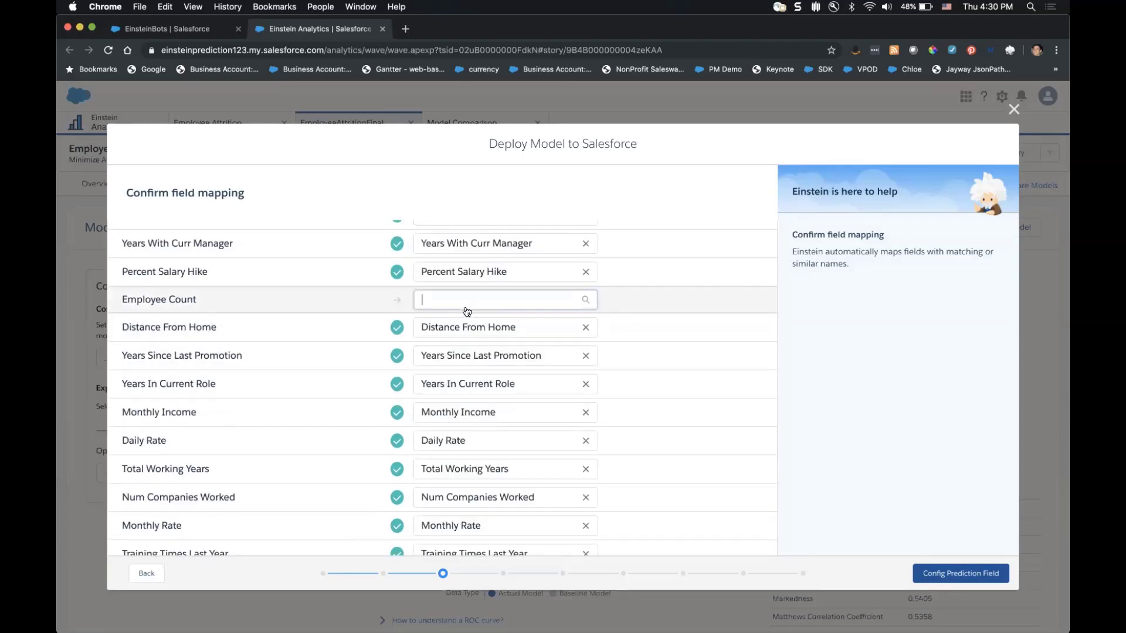
{"action": "left_click", "coordinate": [530, 450]}
Map Gender to Created Date and Over 18 to Attrition Score, then continue.
{"action": "scroll", "coordinate": [528, 422], "scroll_direction": "down", "scroll_amount": 15}
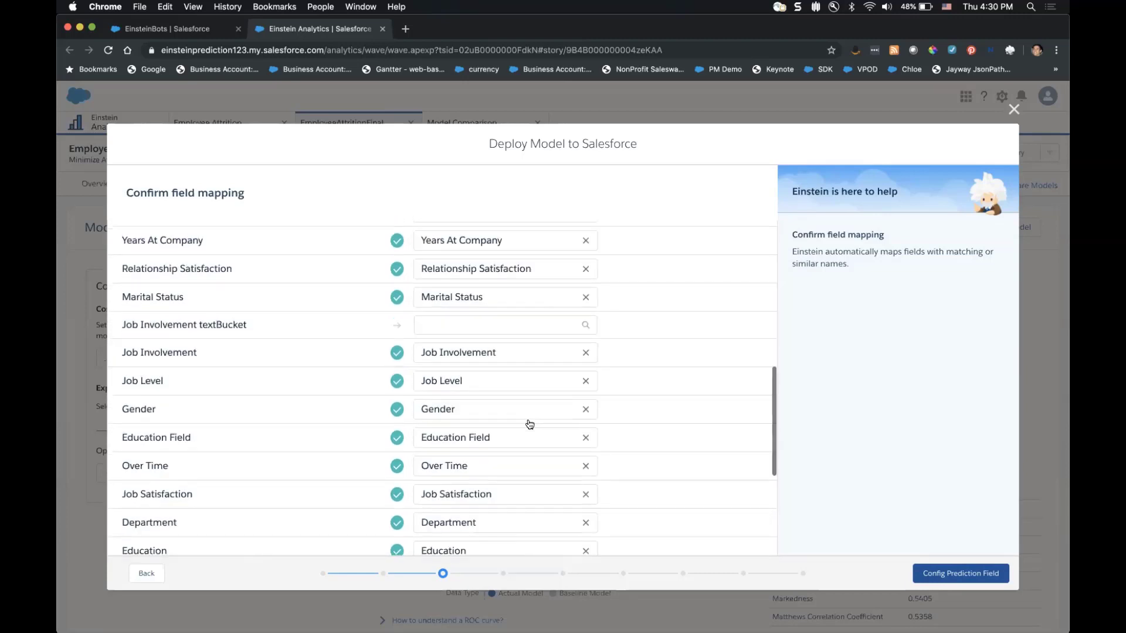
{"action": "left_click", "coordinate": [521, 425]}
{"action": "left_click", "coordinate": [469, 510]}
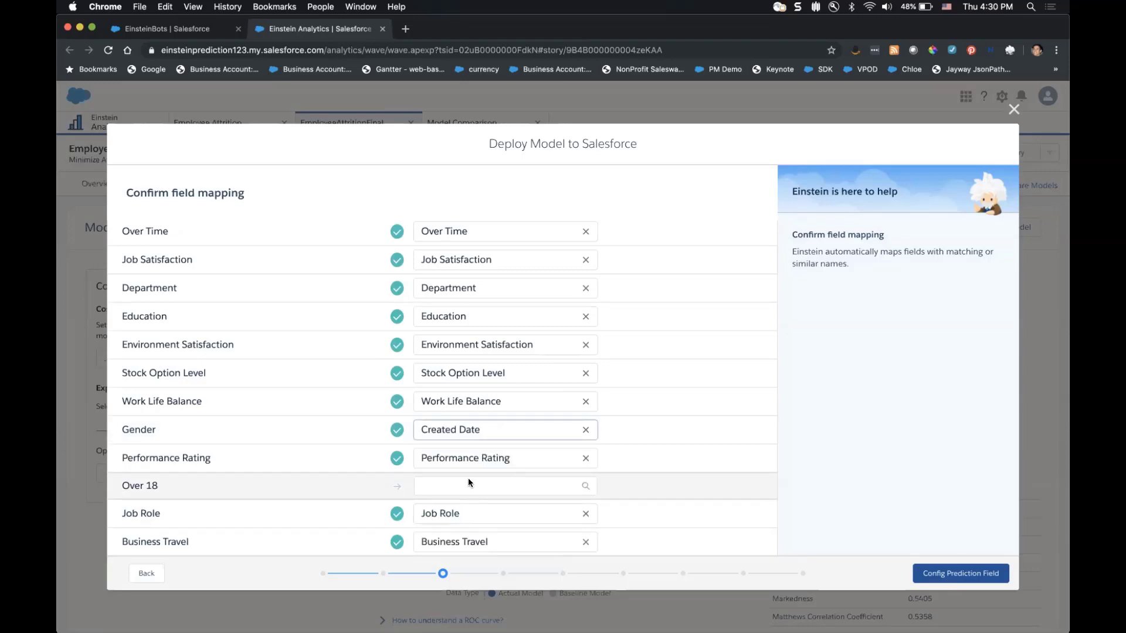
{"action": "left_click", "coordinate": [468, 485]}
{"action": "scroll", "coordinate": [469, 492], "scroll_direction": "down", "scroll_amount": 5}
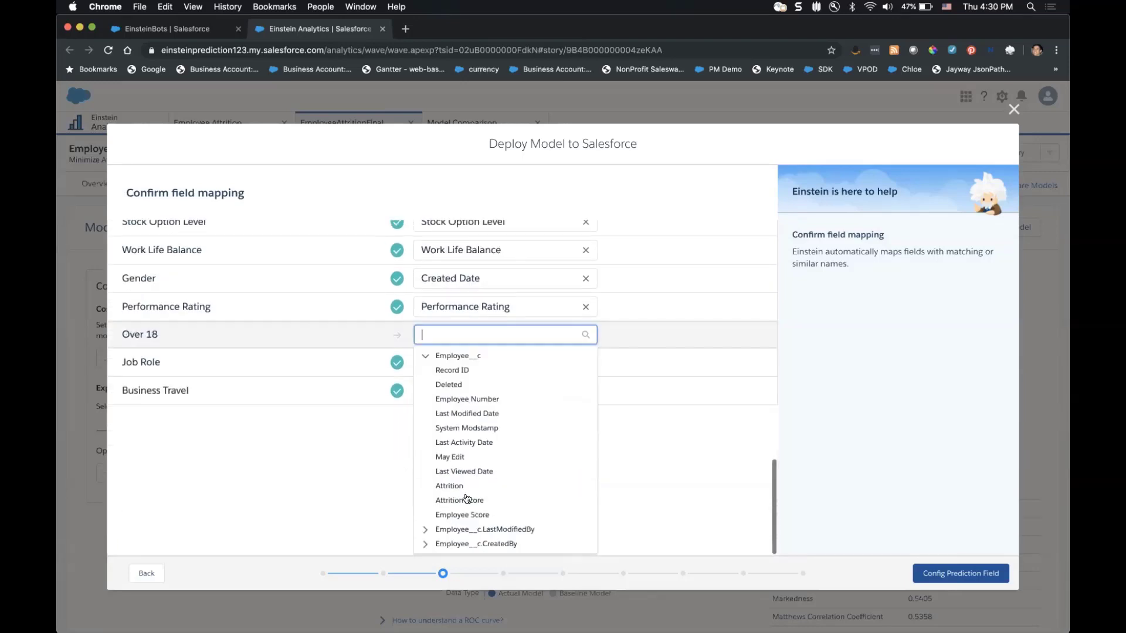
{"action": "left_click", "coordinate": [466, 499]}
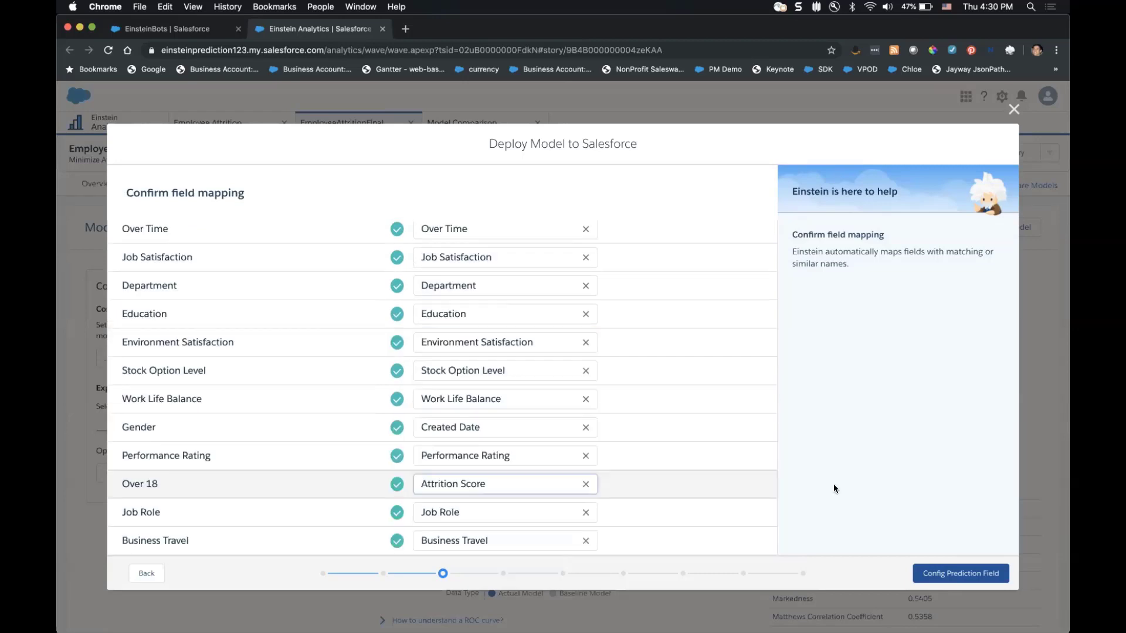
{"action": "left_click", "coordinate": [959, 574]}
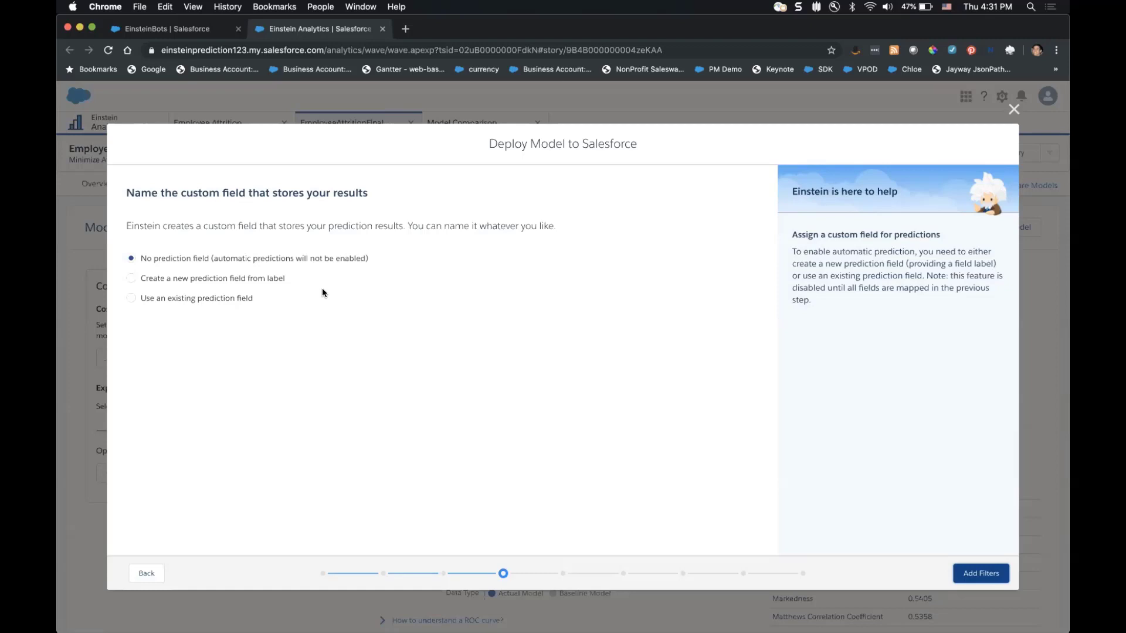
Create a new prediction field labelled 'Attrition Score'.
{"action": "left_click", "coordinate": [257, 279]}
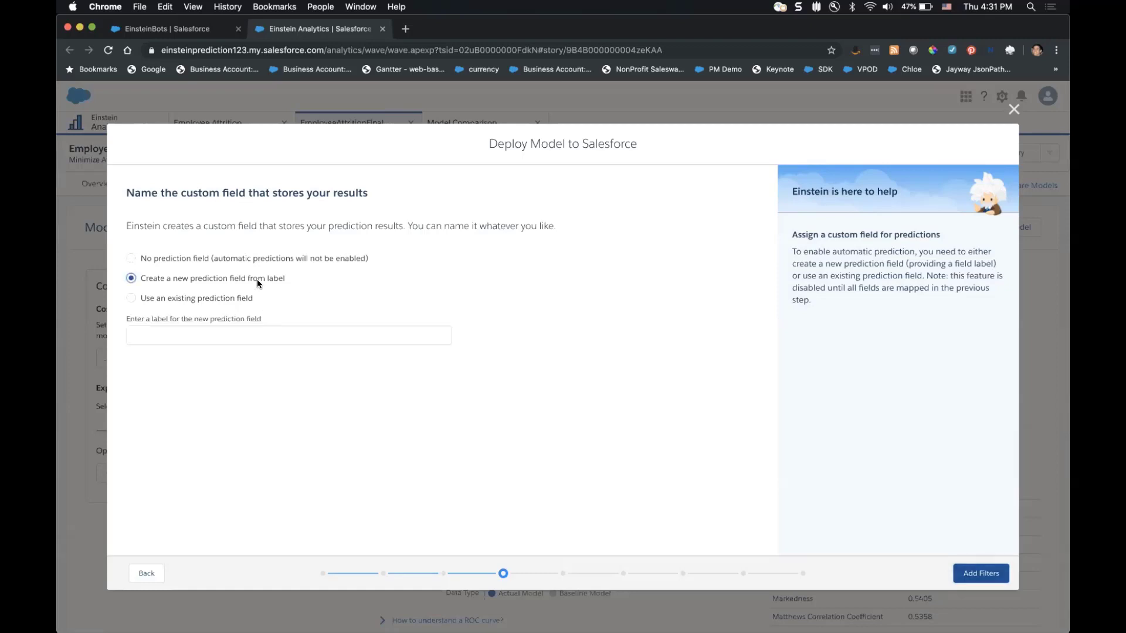
{"action": "left_click", "coordinate": [253, 335]}
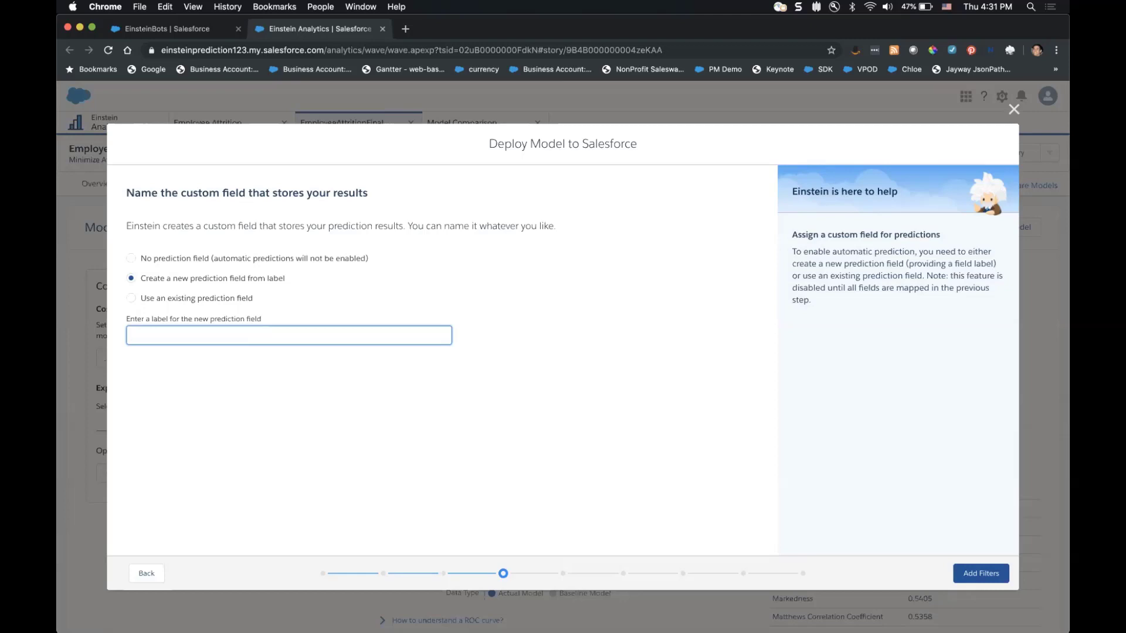
{"action": "type", "text": "Attrition Score"}
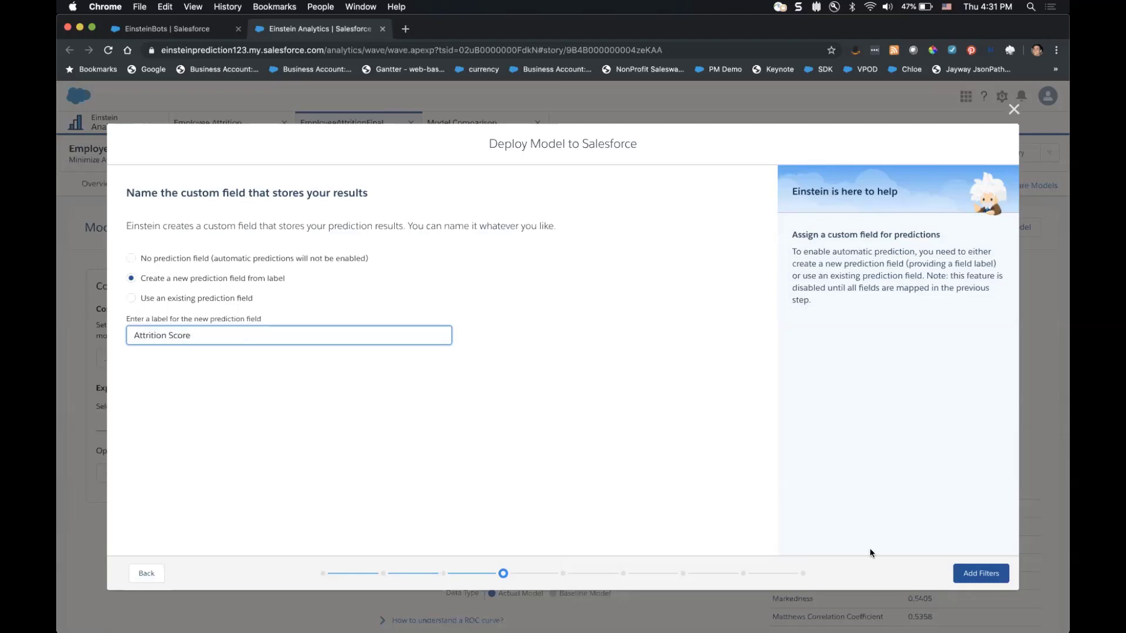
Return to field mapping to map the unmapped Job Involvement textBucket field.
{"action": "left_click", "coordinate": [972, 571]}
{"action": "left_click", "coordinate": [146, 572]}
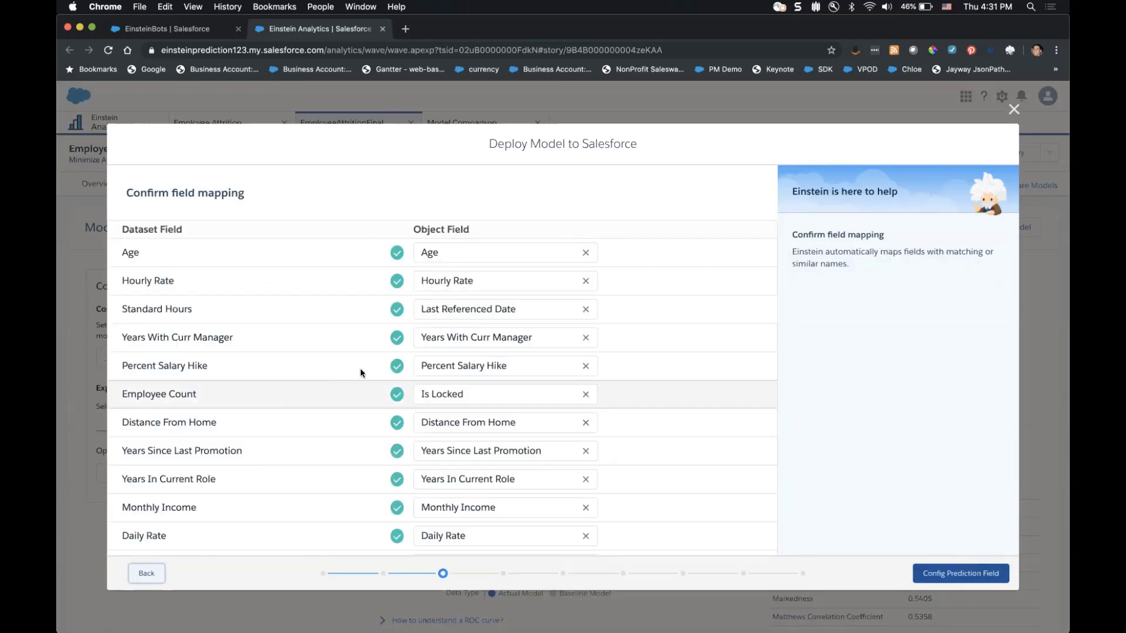
{"action": "scroll", "coordinate": [387, 357], "scroll_direction": "down", "scroll_amount": 5}
{"action": "scroll", "coordinate": [416, 342], "scroll_direction": "down", "scroll_amount": 8}
{"action": "scroll", "coordinate": [451, 319], "scroll_direction": "up", "scroll_amount": 4}
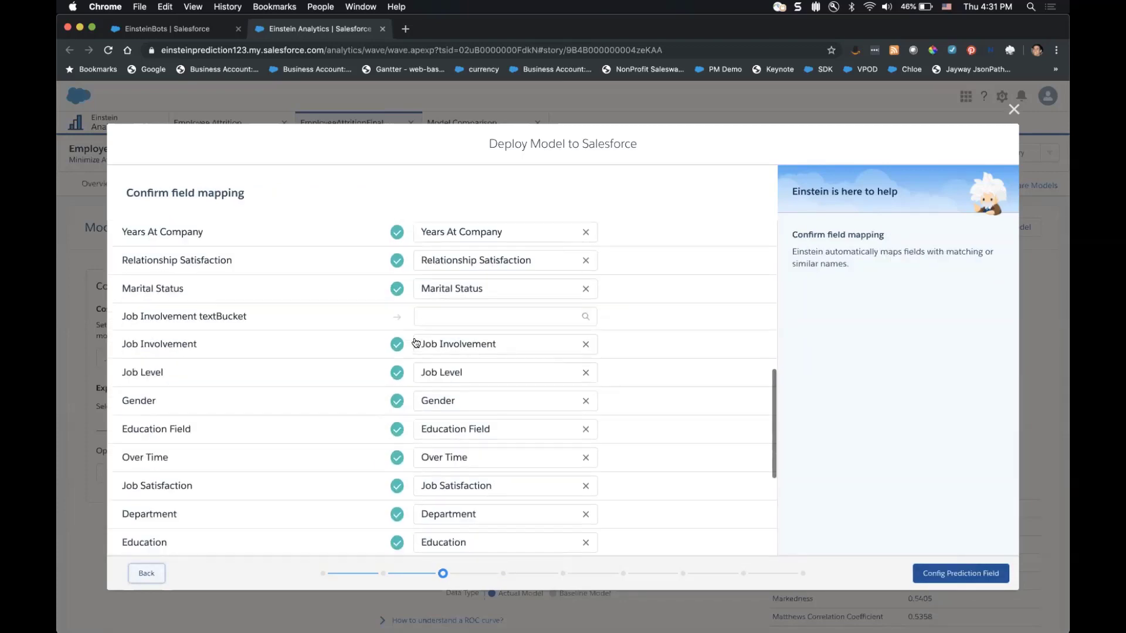
{"action": "left_click", "coordinate": [452, 316]}
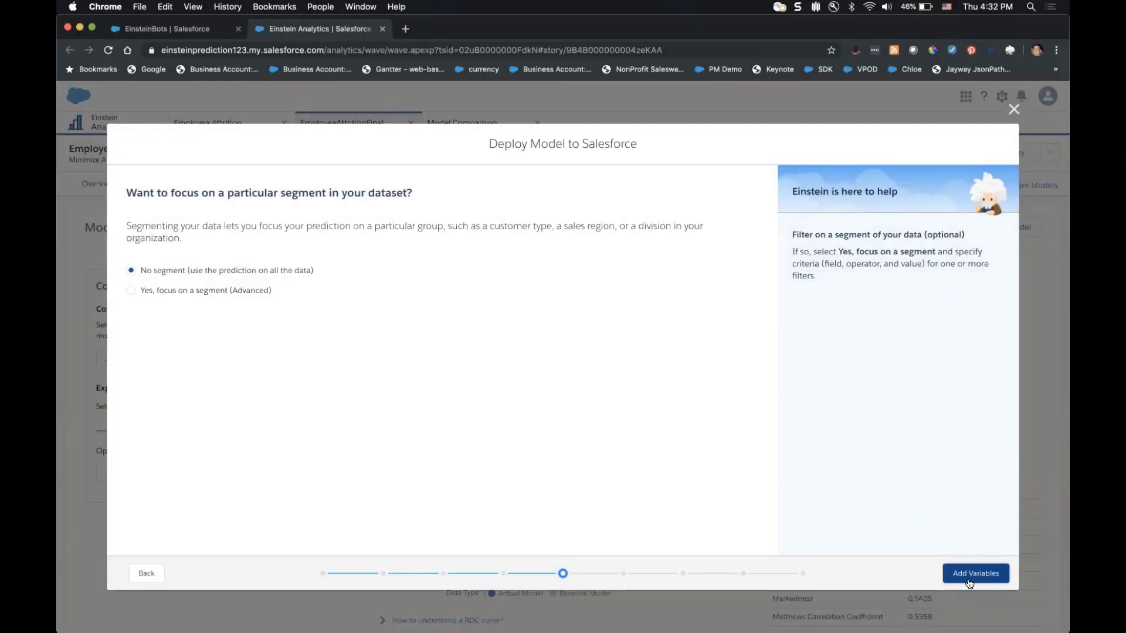
Keep the No segment and make Years Since Last Promotion, Monthly Income and Monthly Rate actionable variables.
{"action": "left_click", "coordinate": [975, 573]}
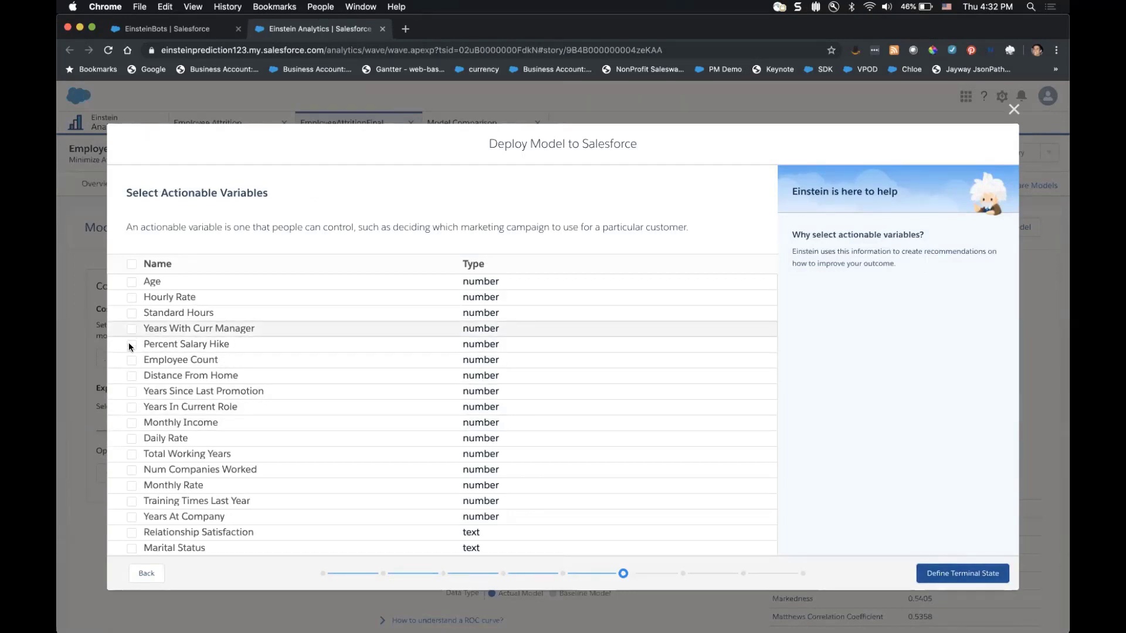
{"action": "scroll", "coordinate": [135, 342], "scroll_direction": "down", "scroll_amount": 3}
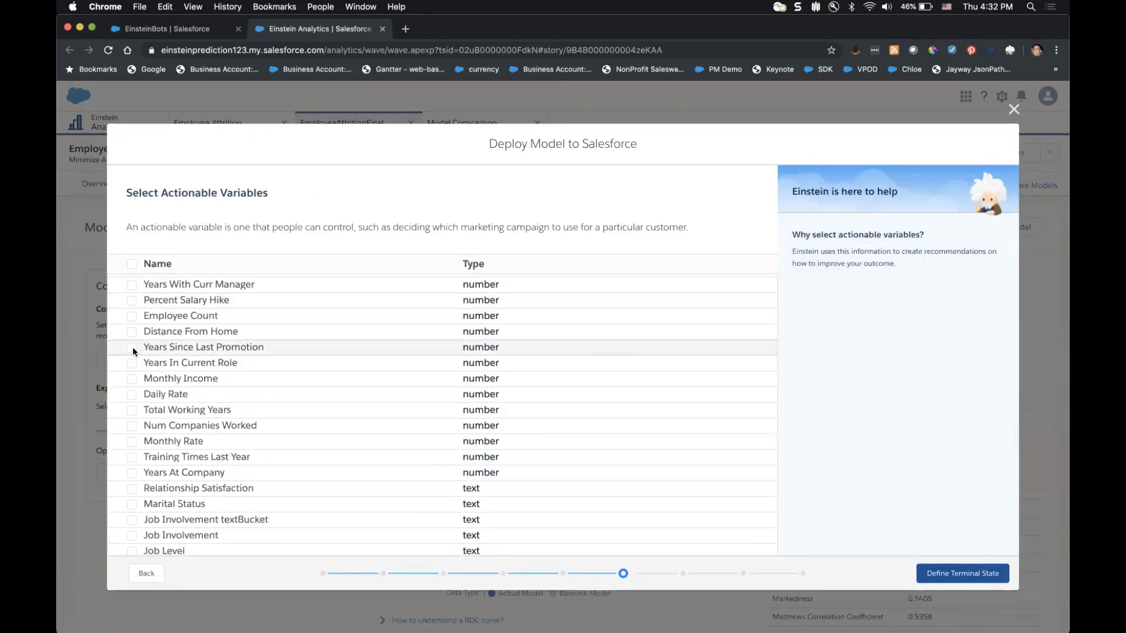
{"action": "left_click", "coordinate": [132, 348]}
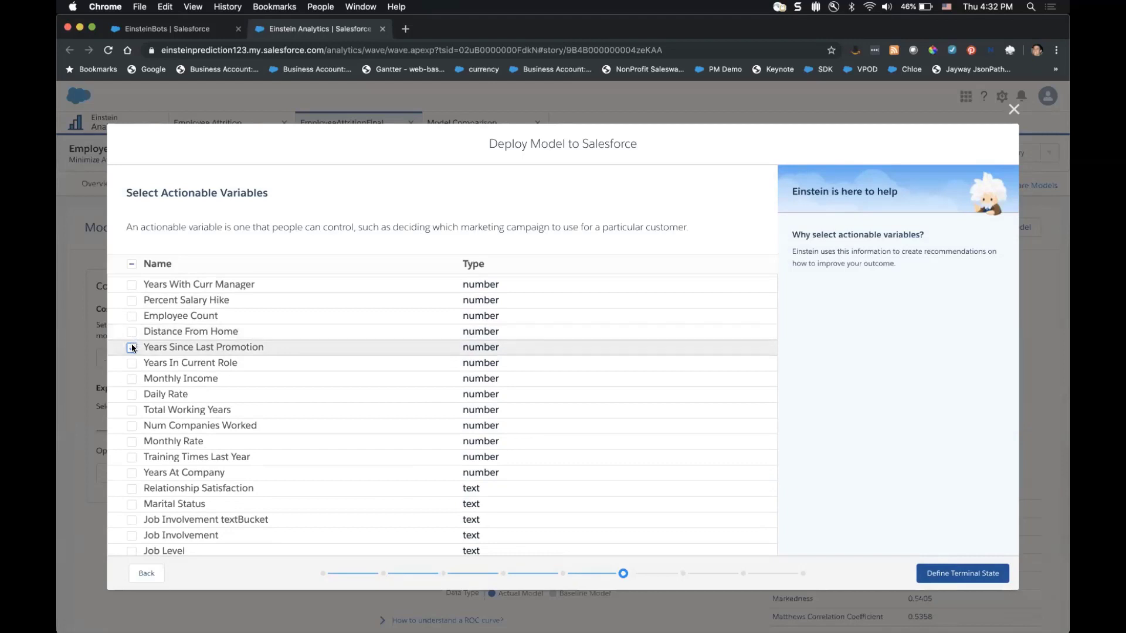
{"action": "left_click", "coordinate": [130, 379]}
{"action": "left_click", "coordinate": [131, 441]}
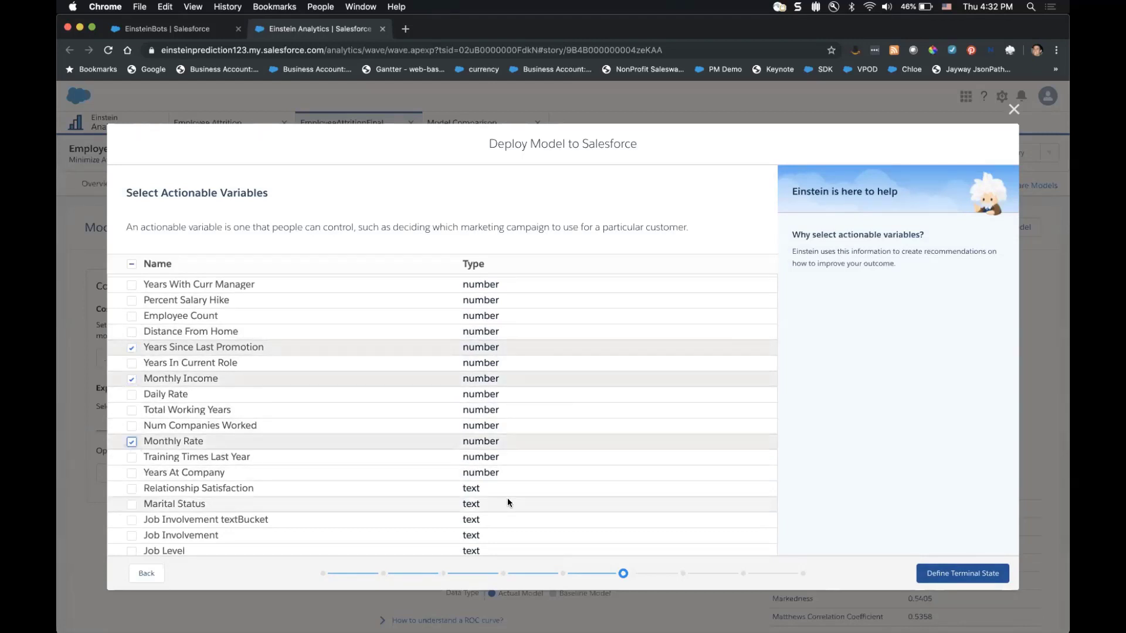
{"action": "left_click", "coordinate": [948, 572]}
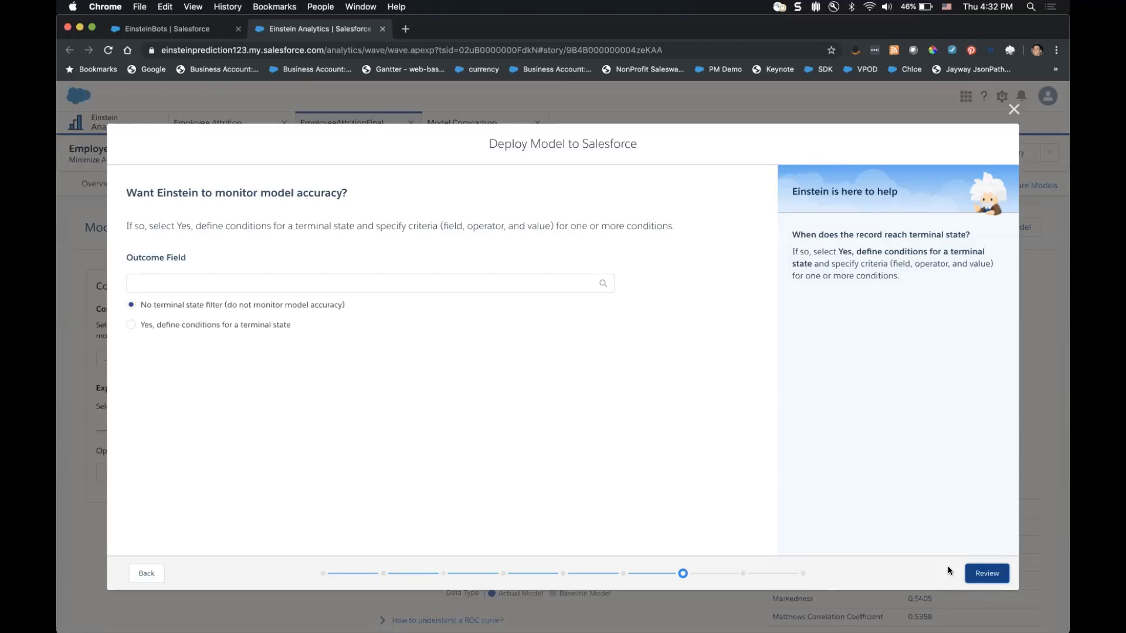
Set Attrition as the outcome field for accuracy monitoring.
{"action": "left_click", "coordinate": [484, 285]}
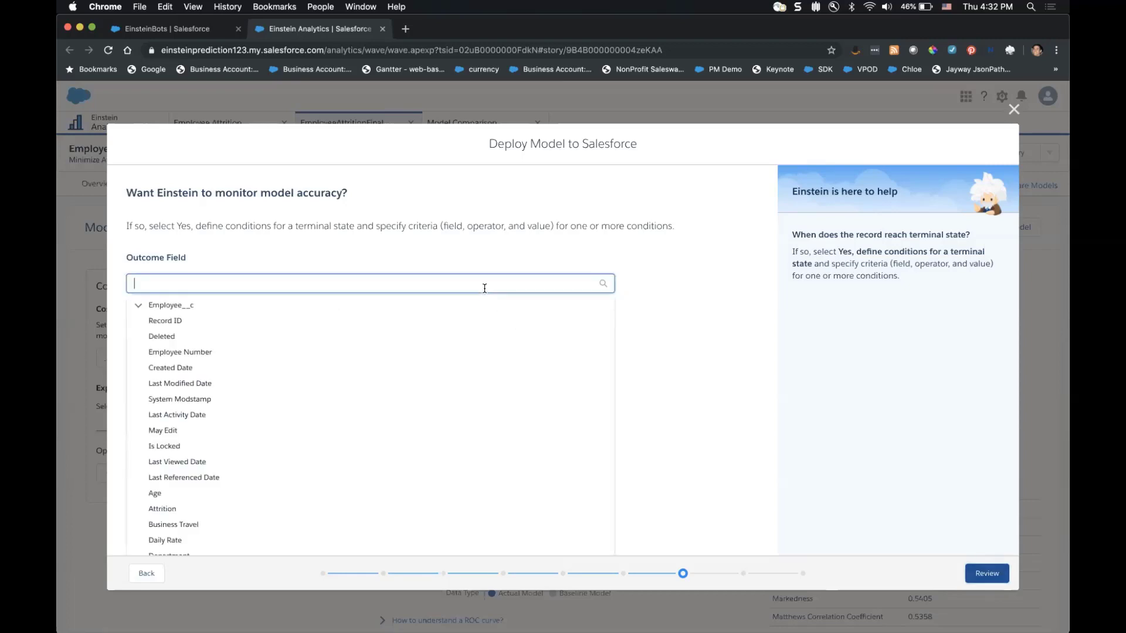
{"action": "type", "text": "att"}
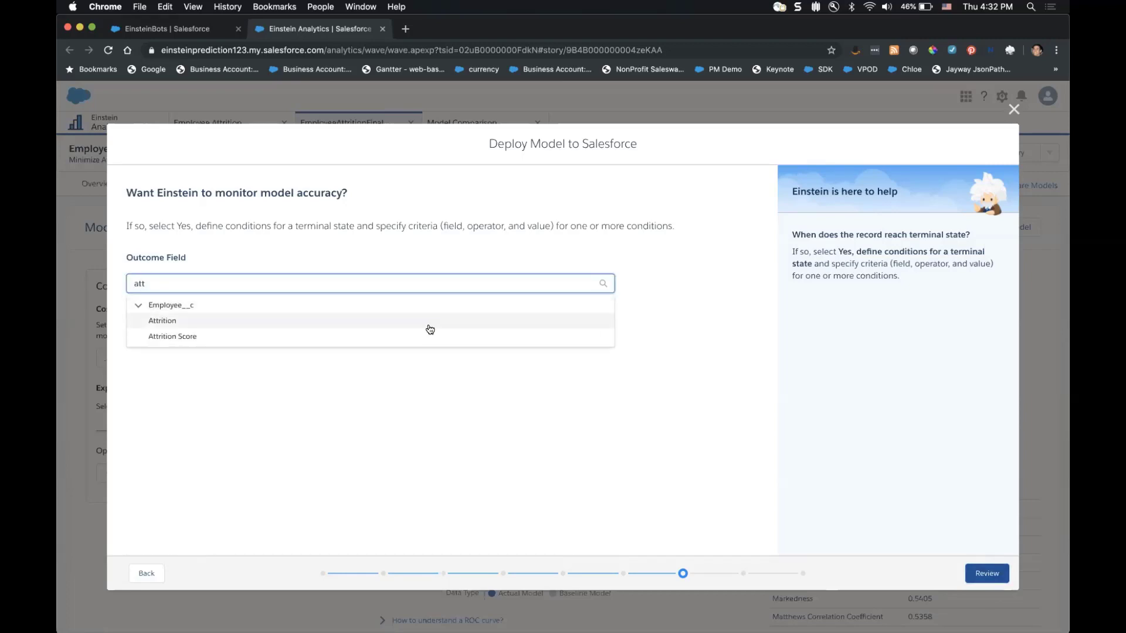
{"action": "left_click", "coordinate": [428, 327]}
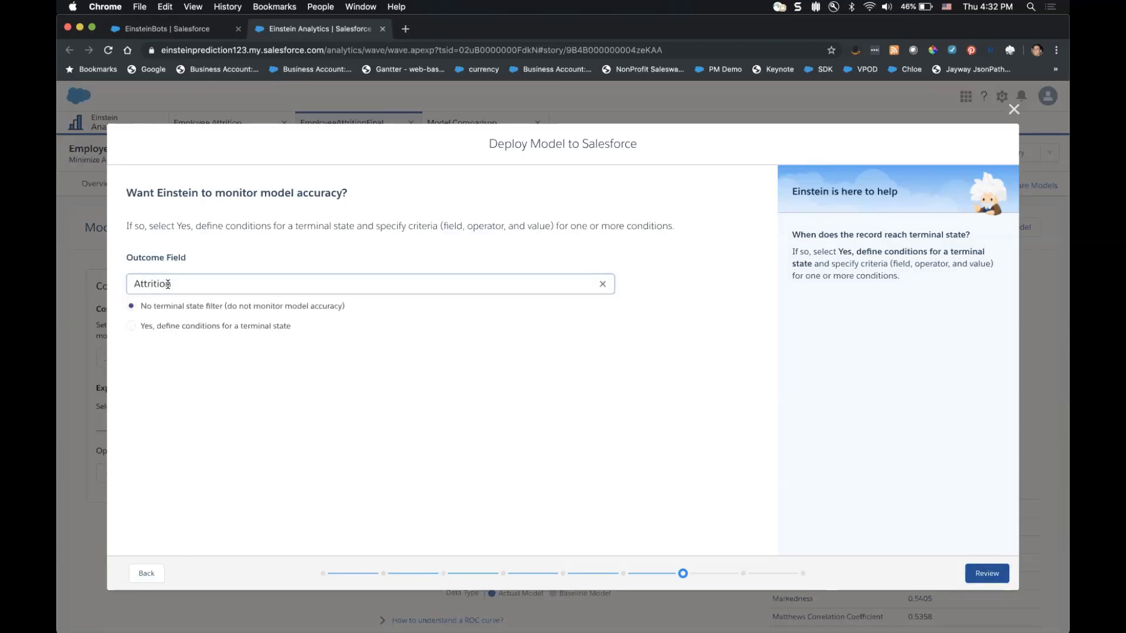
Add a terminal-state condition where Years At Company equals 2.
{"action": "left_click", "coordinate": [173, 328]}
{"action": "left_click", "coordinate": [193, 355]}
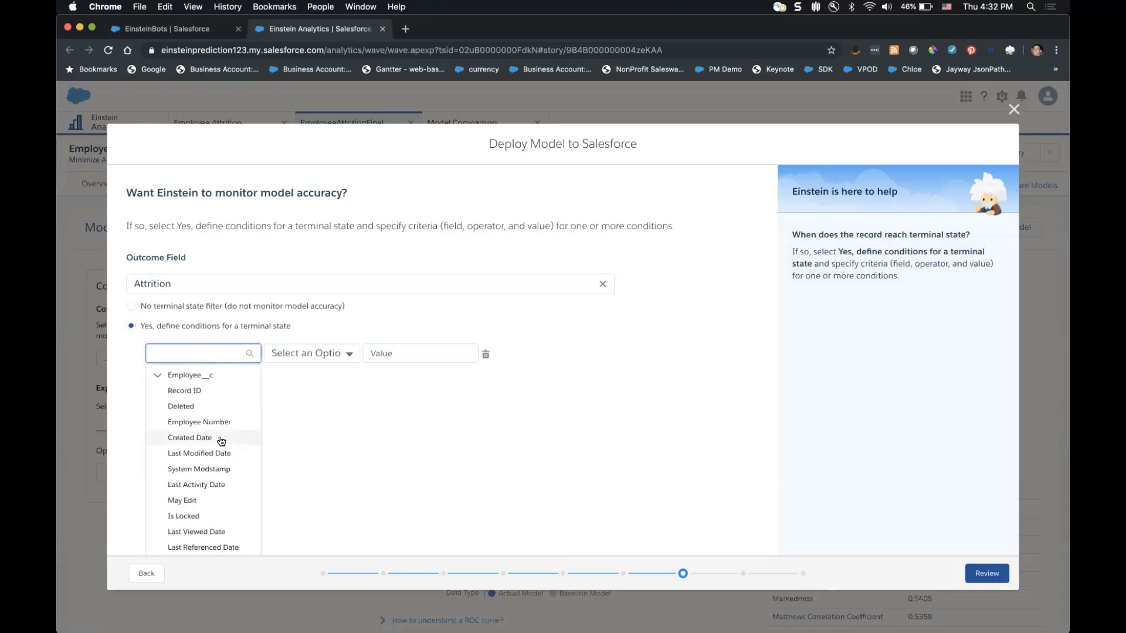
{"action": "scroll", "coordinate": [221, 441], "scroll_direction": "down", "scroll_amount": 2}
{"action": "scroll", "coordinate": [221, 441], "scroll_direction": "down", "scroll_amount": 5}
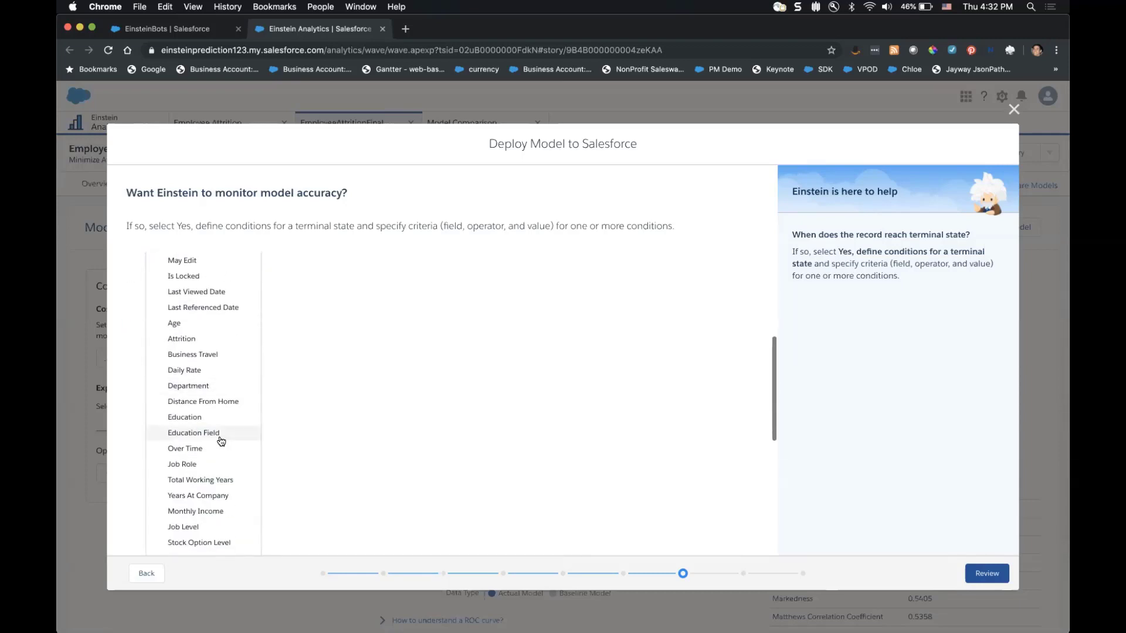
{"action": "scroll", "coordinate": [221, 441], "scroll_direction": "down", "scroll_amount": 2}
{"action": "left_click", "coordinate": [221, 350]}
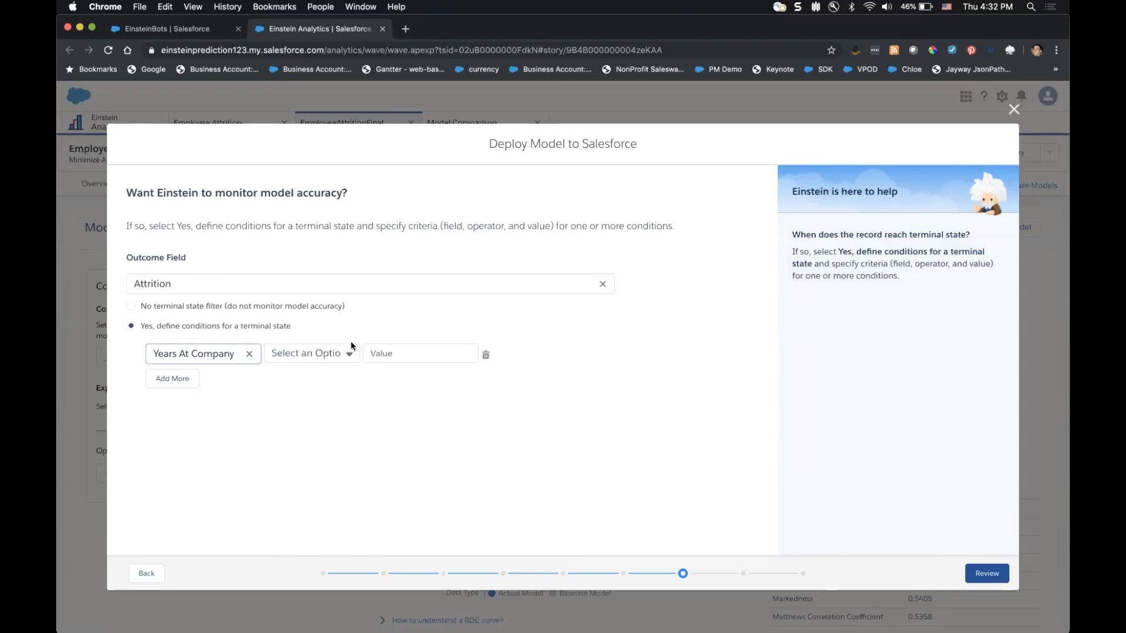
{"action": "left_click", "coordinate": [351, 358]}
{"action": "left_click", "coordinate": [311, 377]}
{"action": "left_click", "coordinate": [458, 348]}
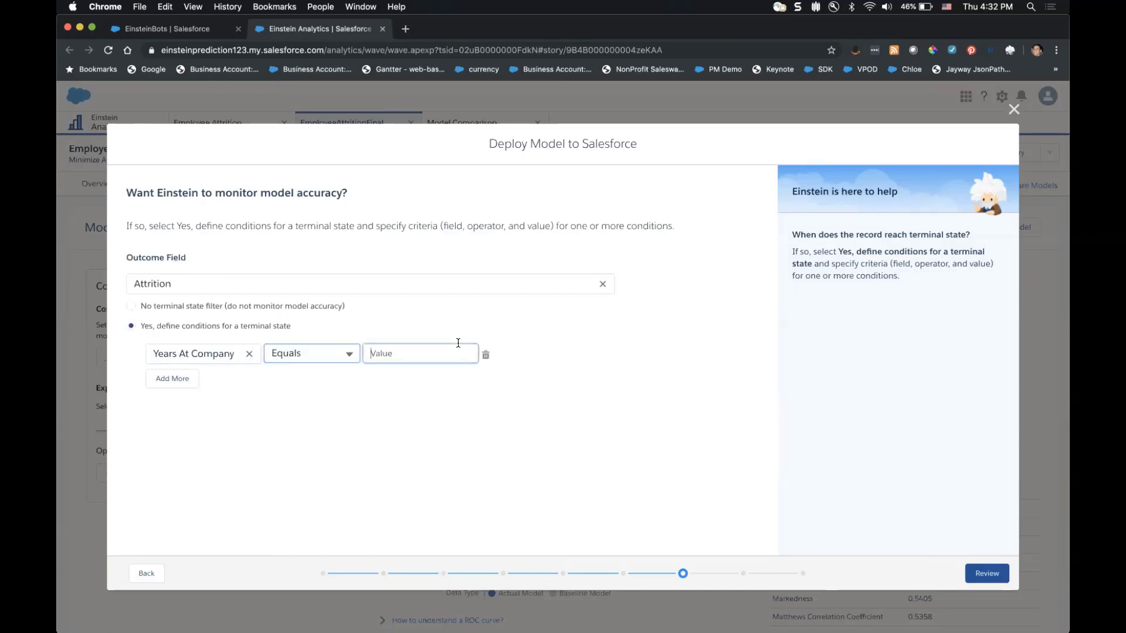
{"action": "type", "text": "2"}
{"action": "left_click", "coordinate": [543, 432]}
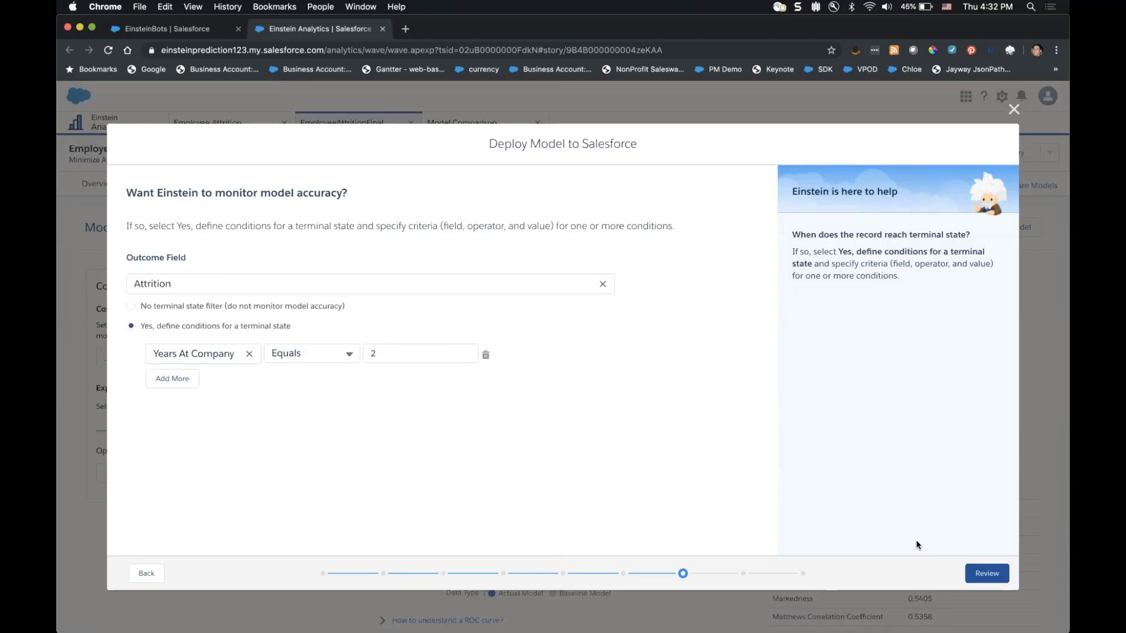
Review the deployment settings, close the wizard, and go to the Employees home via More.
{"action": "left_click", "coordinate": [986, 574]}
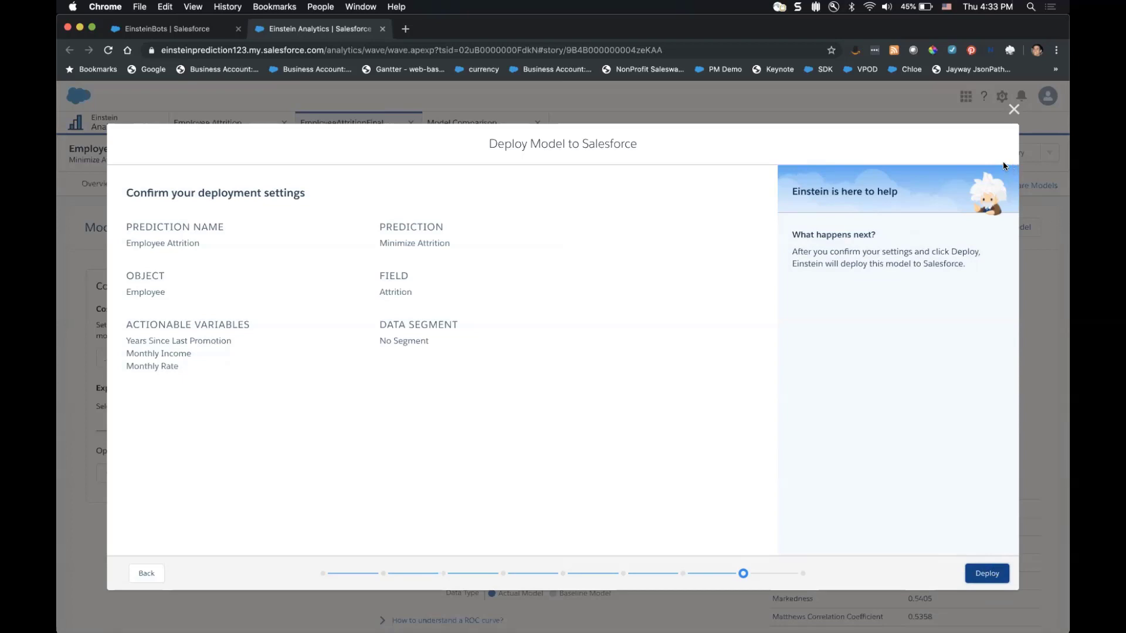
{"action": "left_click", "coordinate": [1013, 110]}
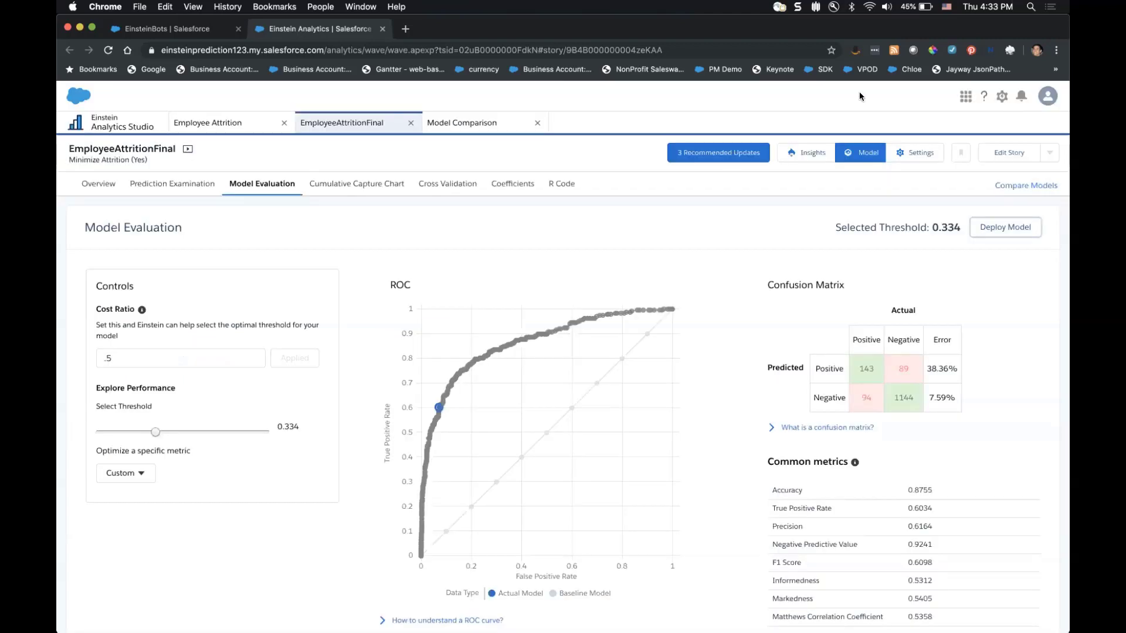
{"action": "left_click", "coordinate": [168, 33]}
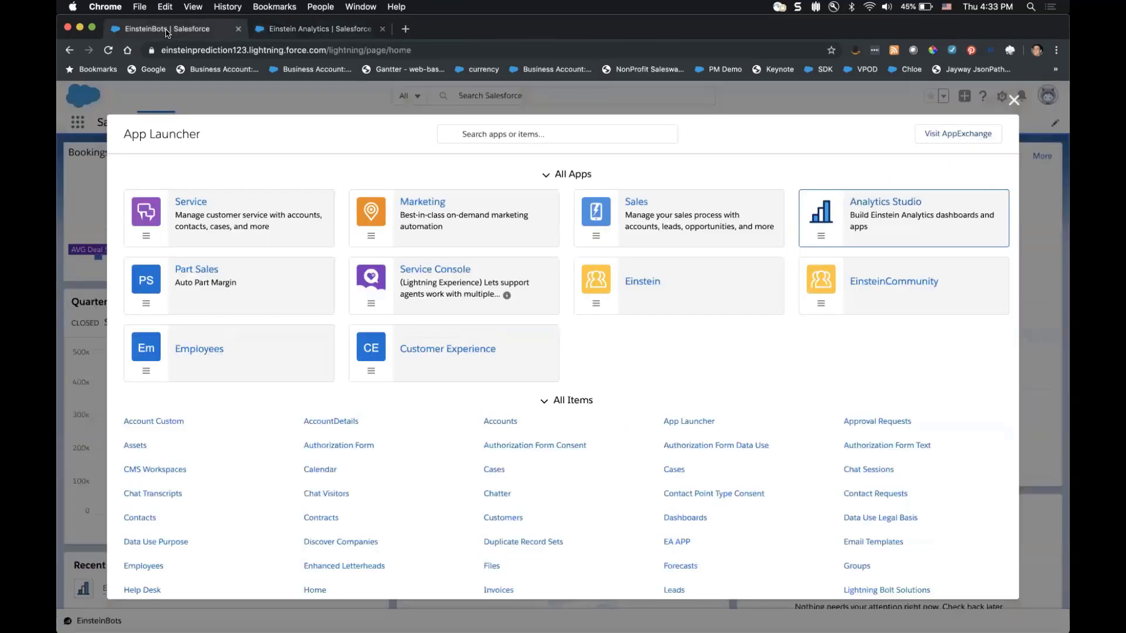
{"action": "left_click", "coordinate": [1014, 100]}
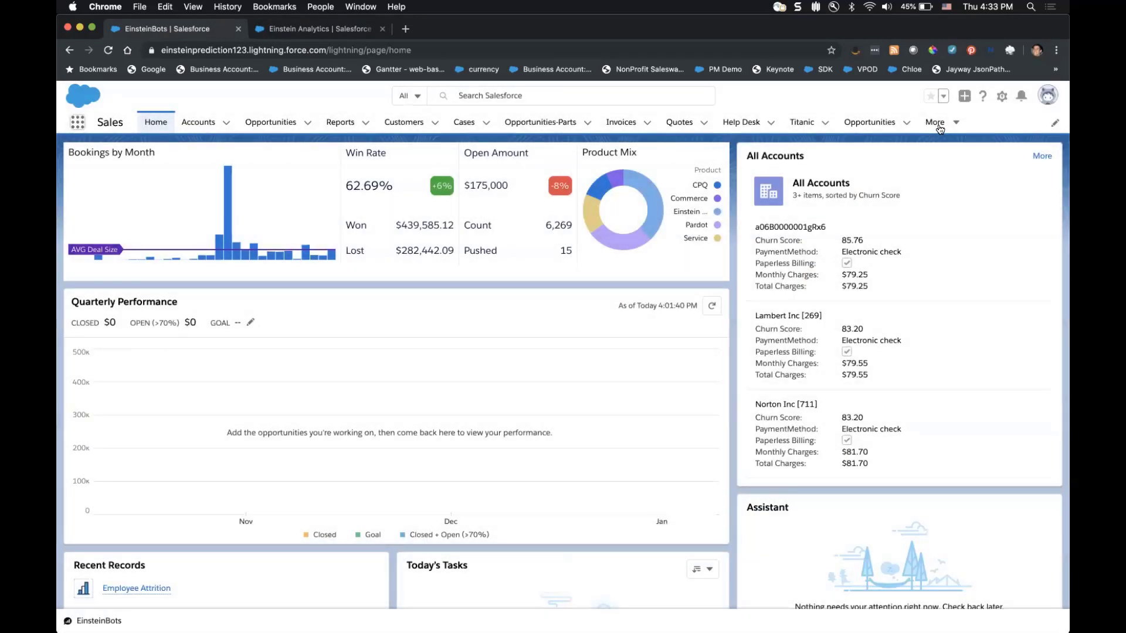
{"action": "left_click", "coordinate": [936, 122]}
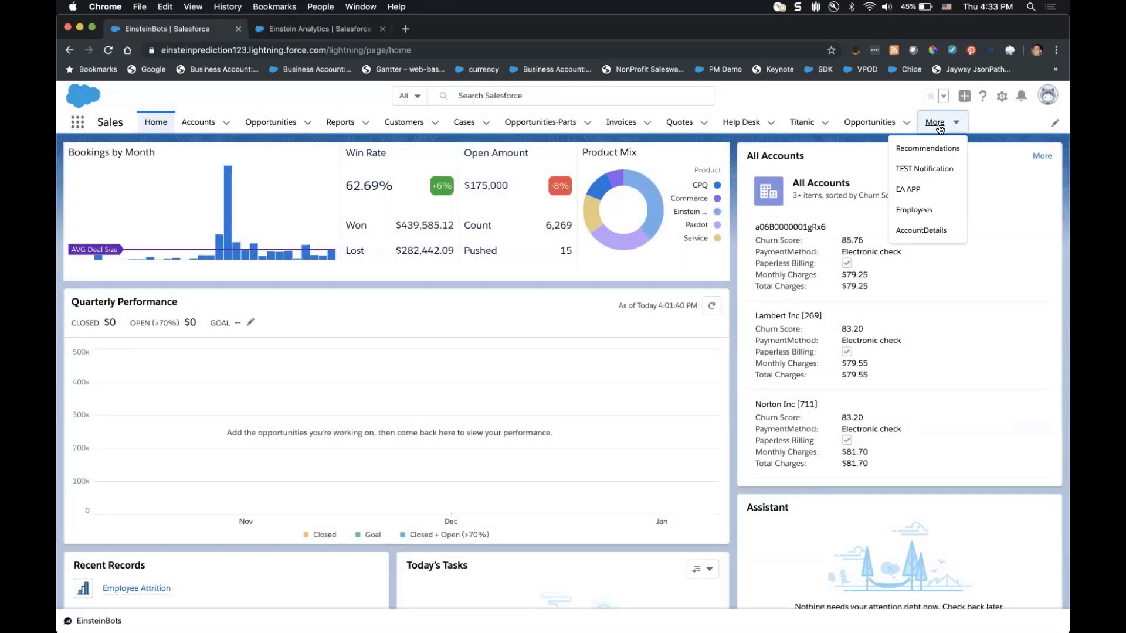
{"action": "left_click", "coordinate": [920, 205]}
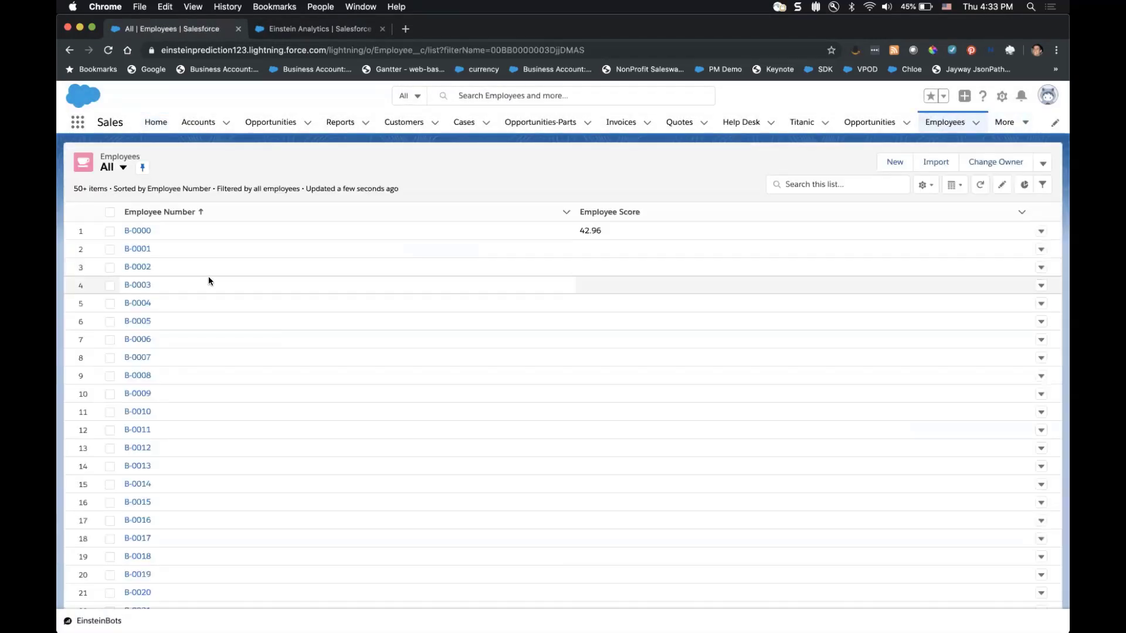
Open employee record B-0000 and edit its record page from the Setup menu.
{"action": "left_click", "coordinate": [139, 231]}
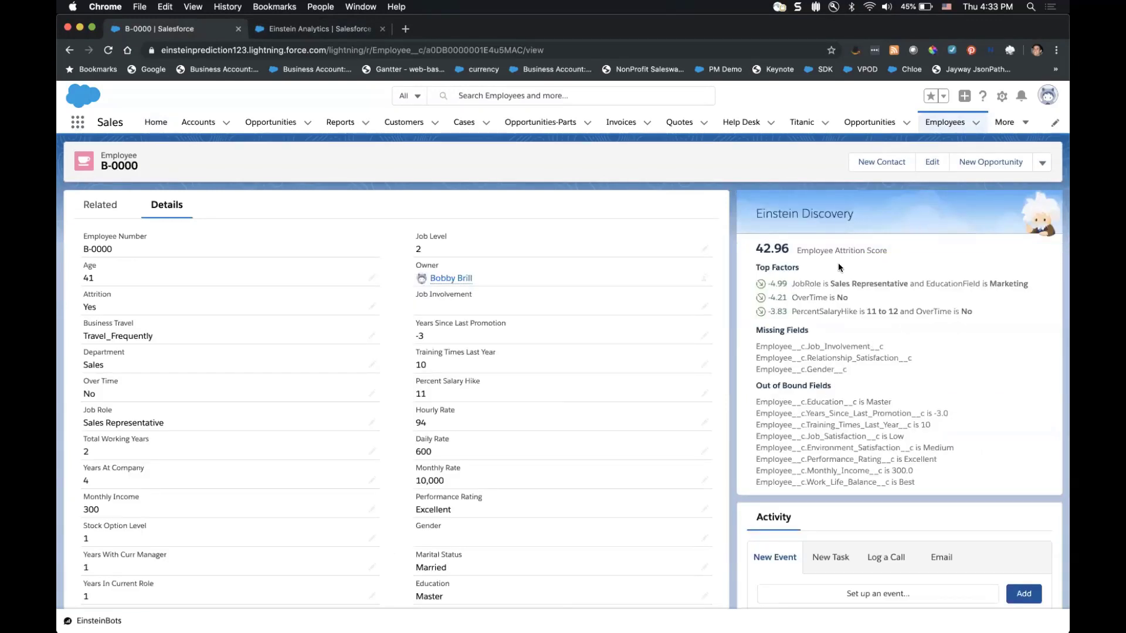
{"action": "left_click", "coordinate": [1001, 101]}
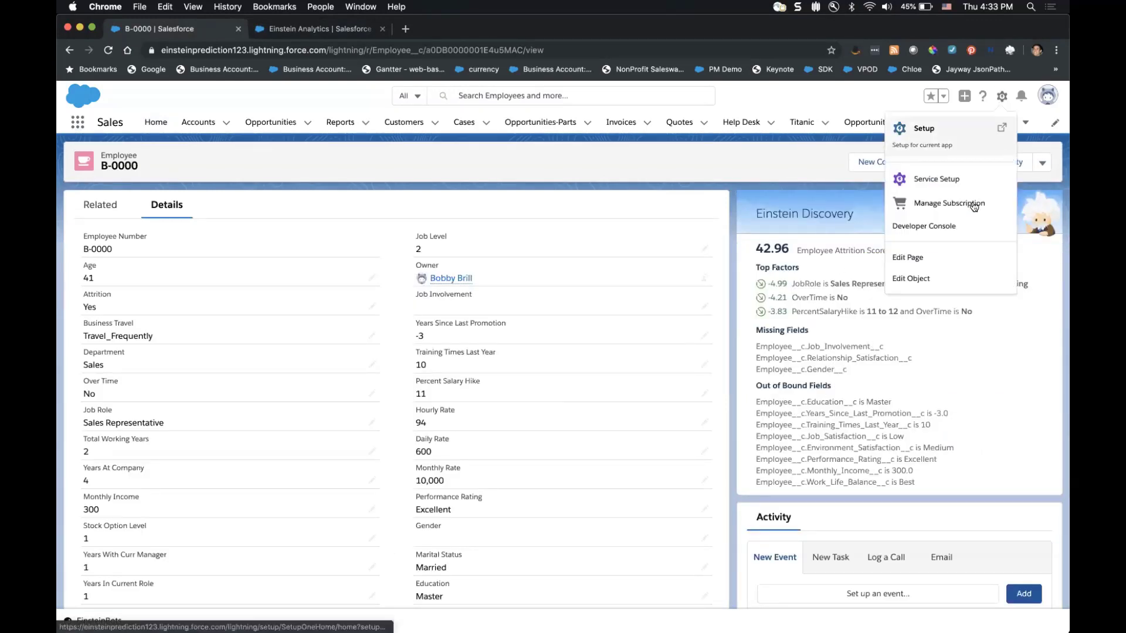
{"action": "left_click", "coordinate": [938, 249]}
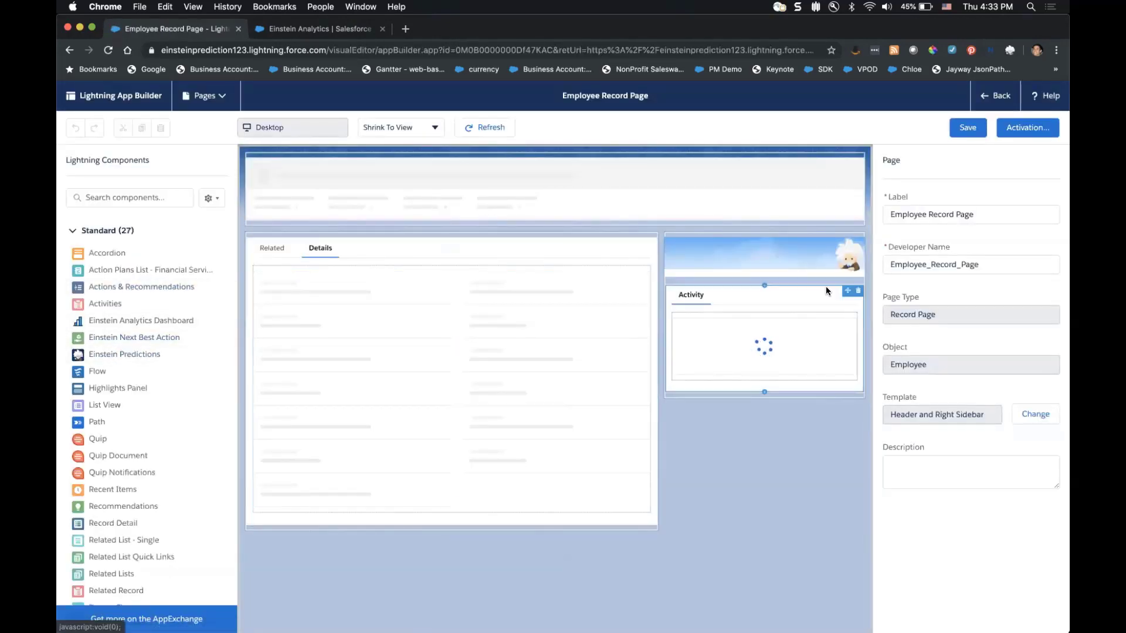
Label the Einstein Predictions card's positive prediction Yes and negative No, then save the page.
{"action": "left_click", "coordinate": [751, 286]}
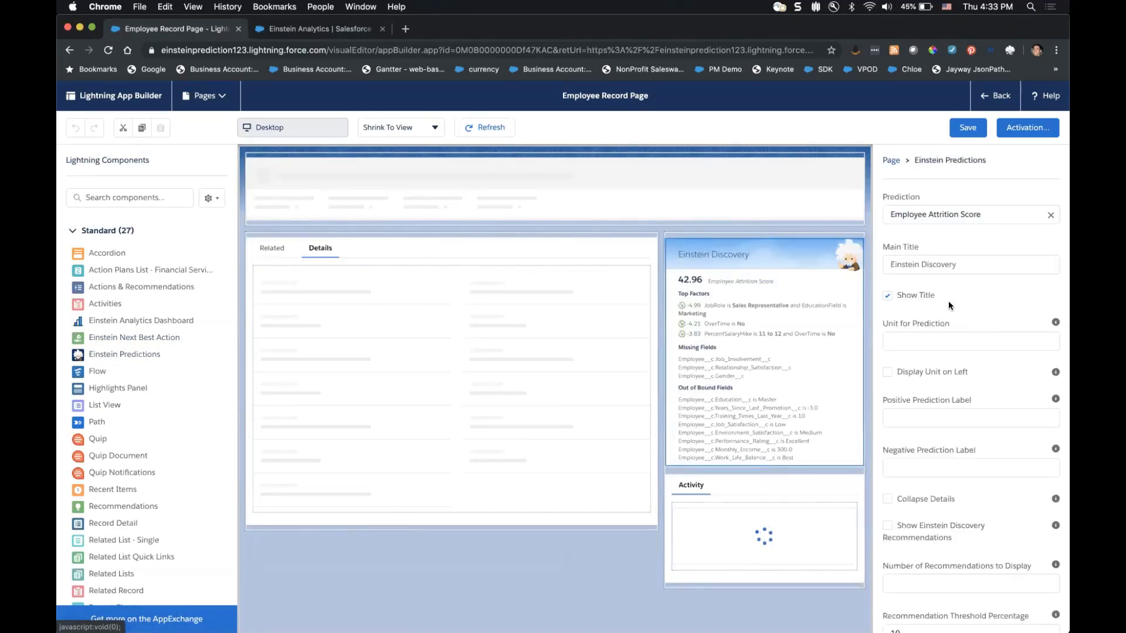
{"action": "left_click", "coordinate": [929, 420]}
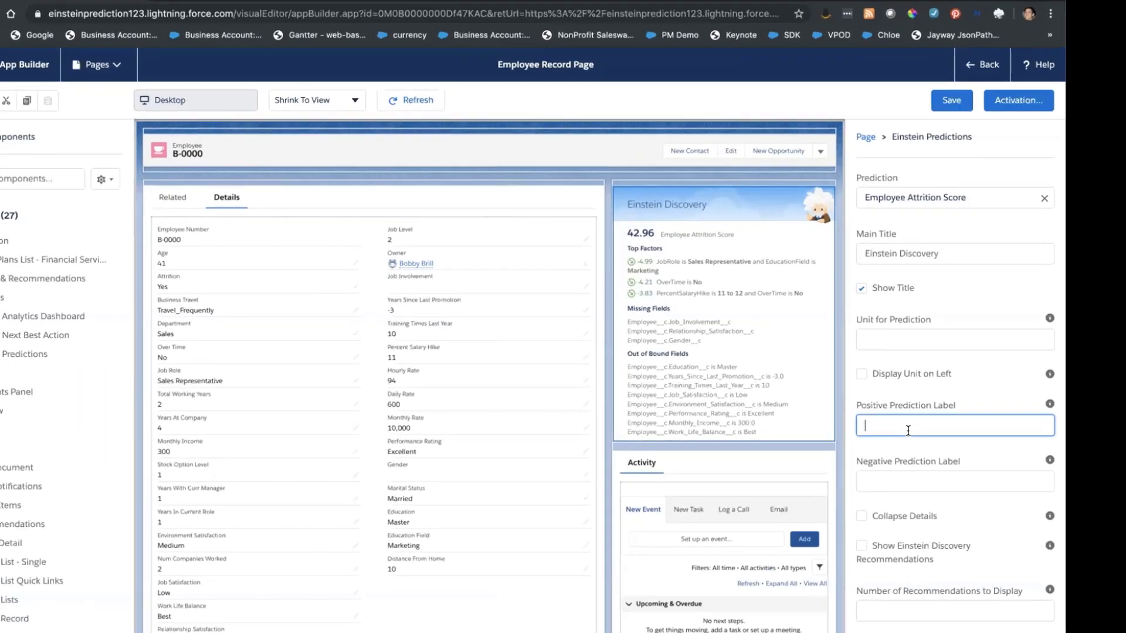
{"action": "type", "text": "YEs"}
{"action": "key", "text": "BackSpace"}
{"action": "key", "text": "BackSpace"}
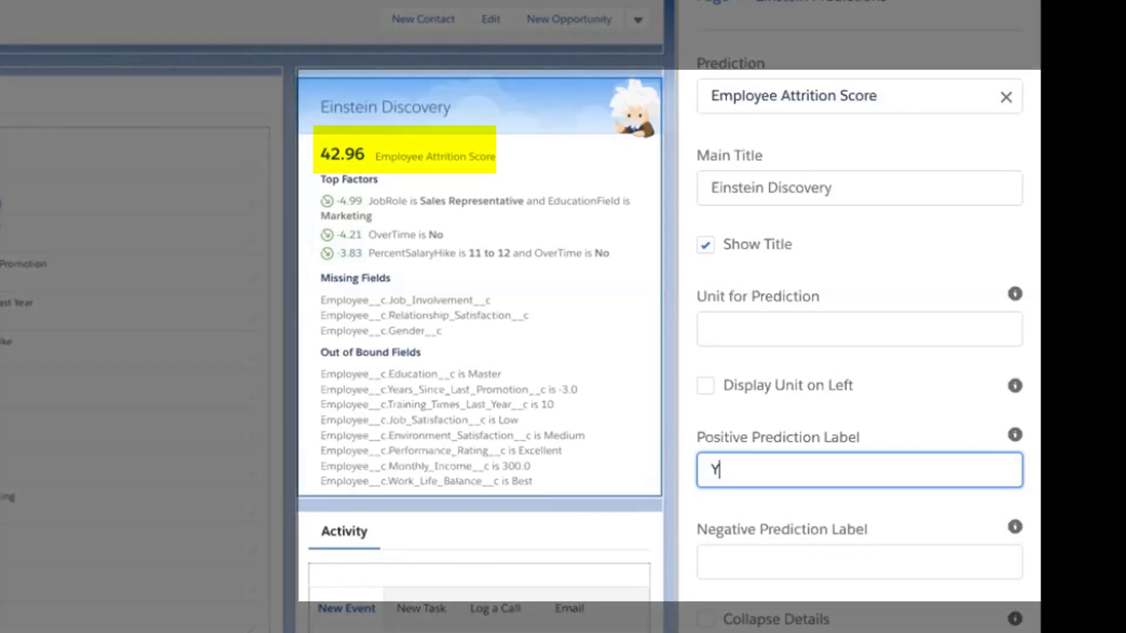
{"action": "type", "text": "e"}
{"action": "key", "text": "BackSpace"}
{"action": "type", "text": "es"}
{"action": "left_click", "coordinate": [759, 546]}
{"action": "type", "text": "Non"}
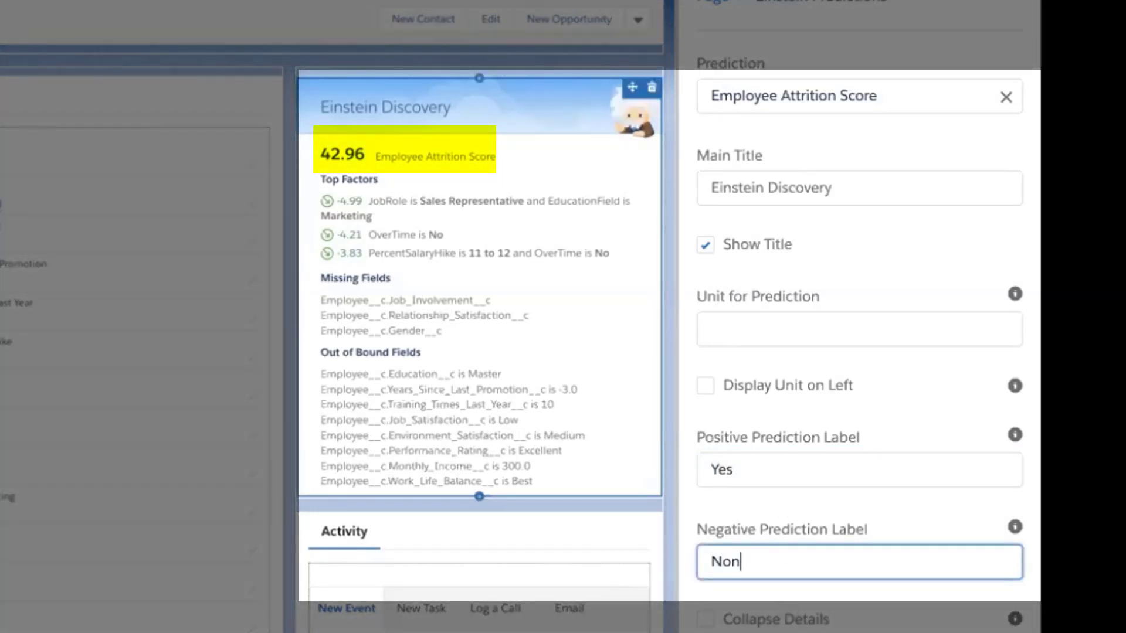
{"action": "key", "text": "BackSpace"}
{"action": "left_click", "coordinate": [790, 497]}
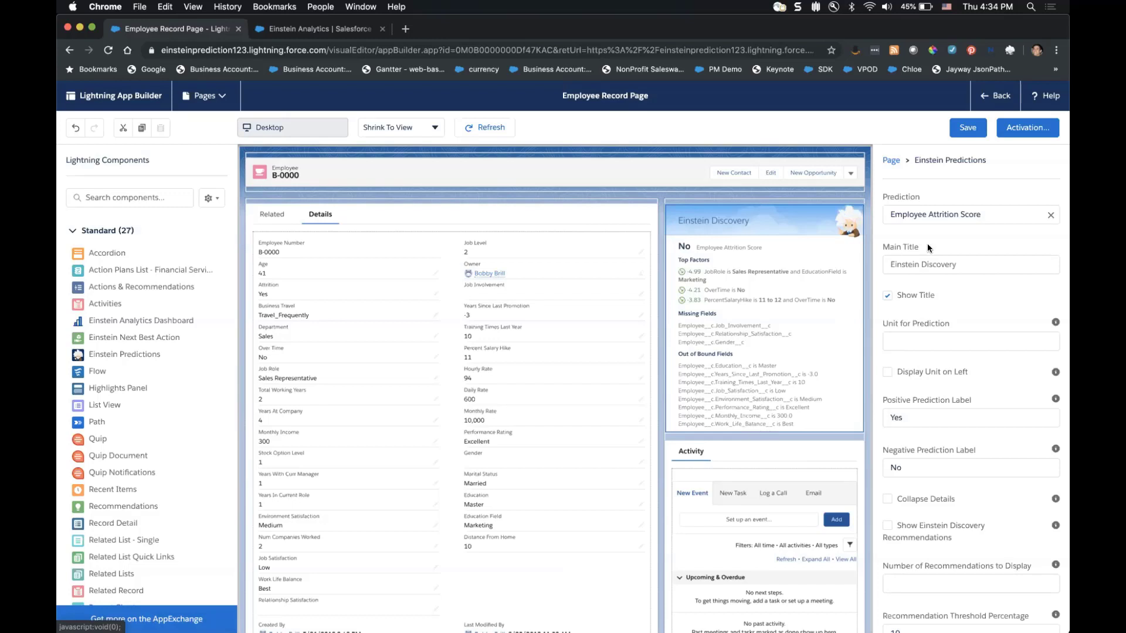
{"action": "left_click", "coordinate": [969, 125]}
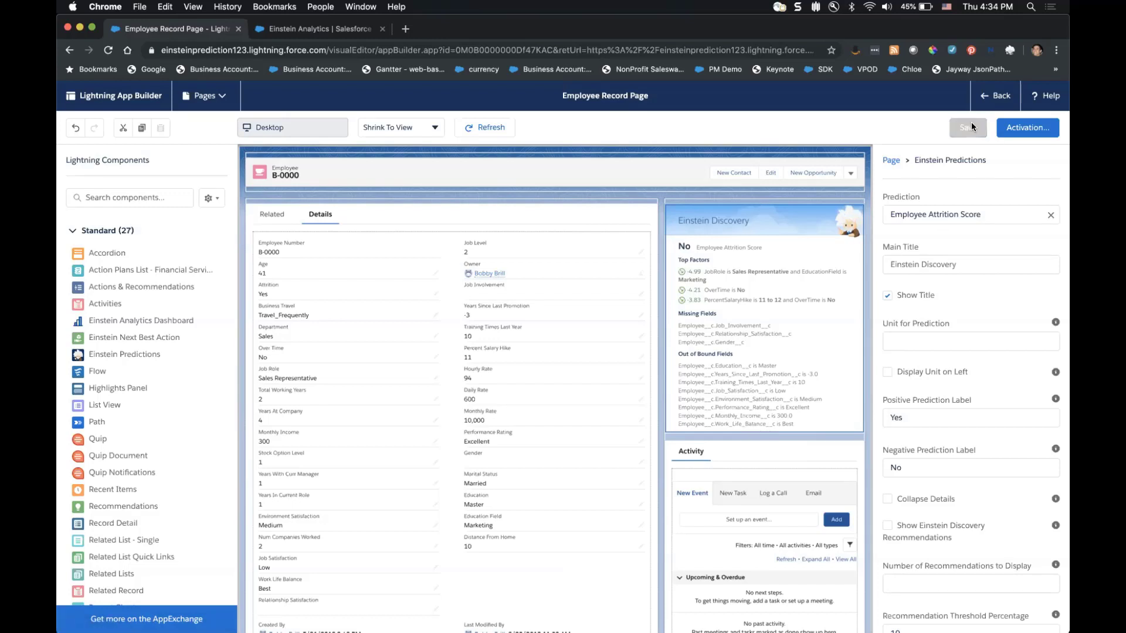
Leave the page editor and open Model Manager from the Analytics Studio home.
{"action": "left_click", "coordinate": [995, 96]}
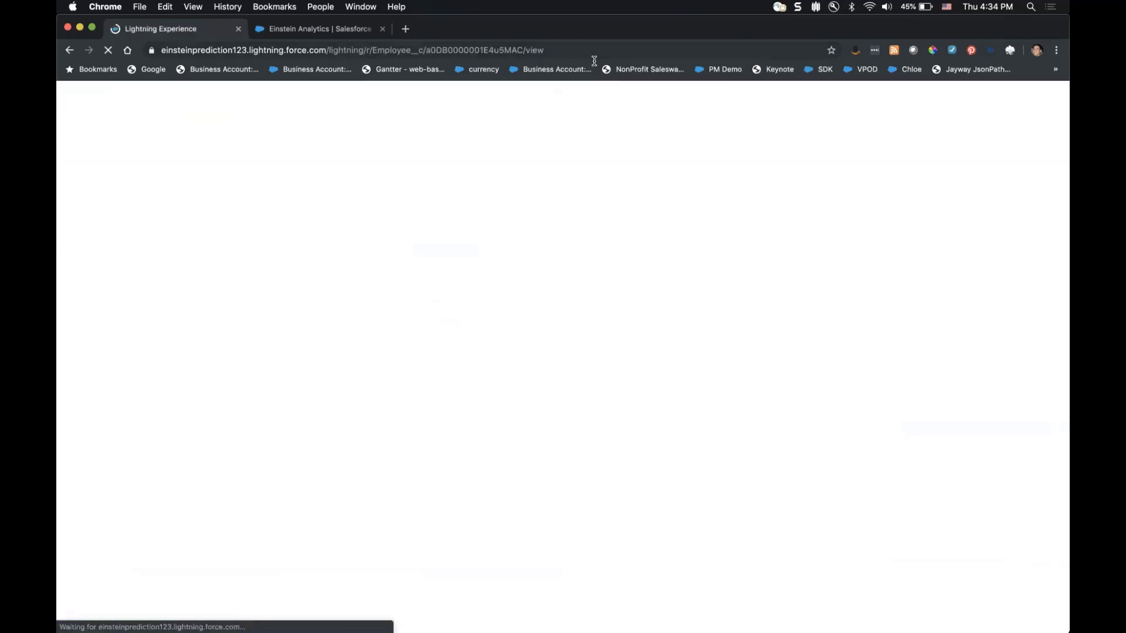
{"action": "left_click", "coordinate": [324, 32]}
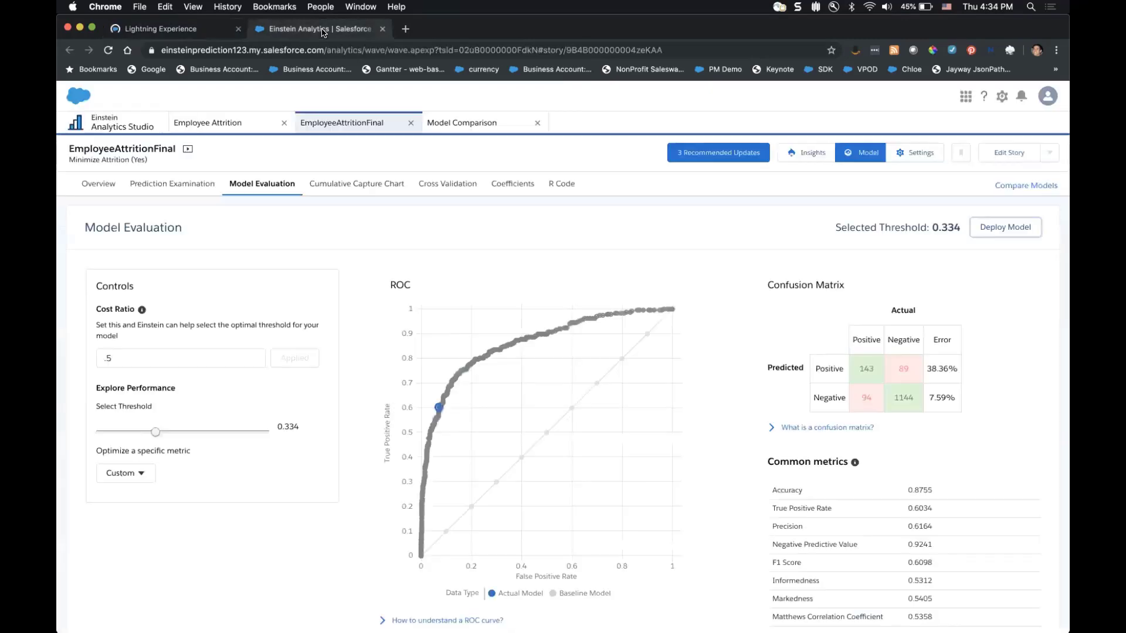
{"action": "left_click", "coordinate": [111, 134]}
{"action": "left_click", "coordinate": [113, 413]}
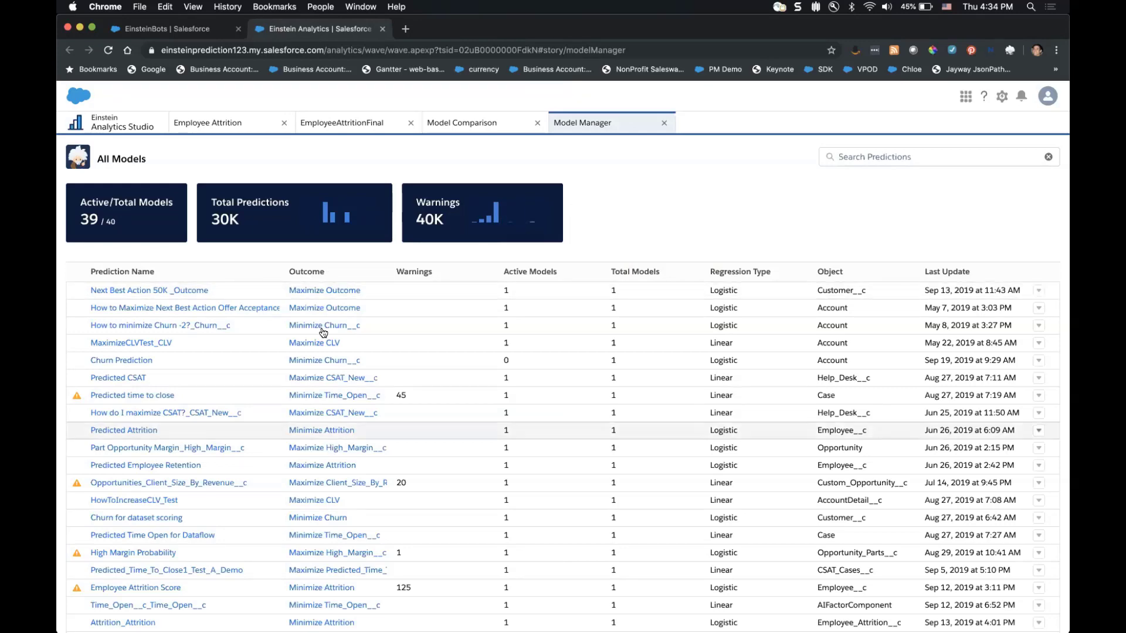
{"action": "scroll", "coordinate": [323, 333], "scroll_direction": "down", "scroll_amount": 5}
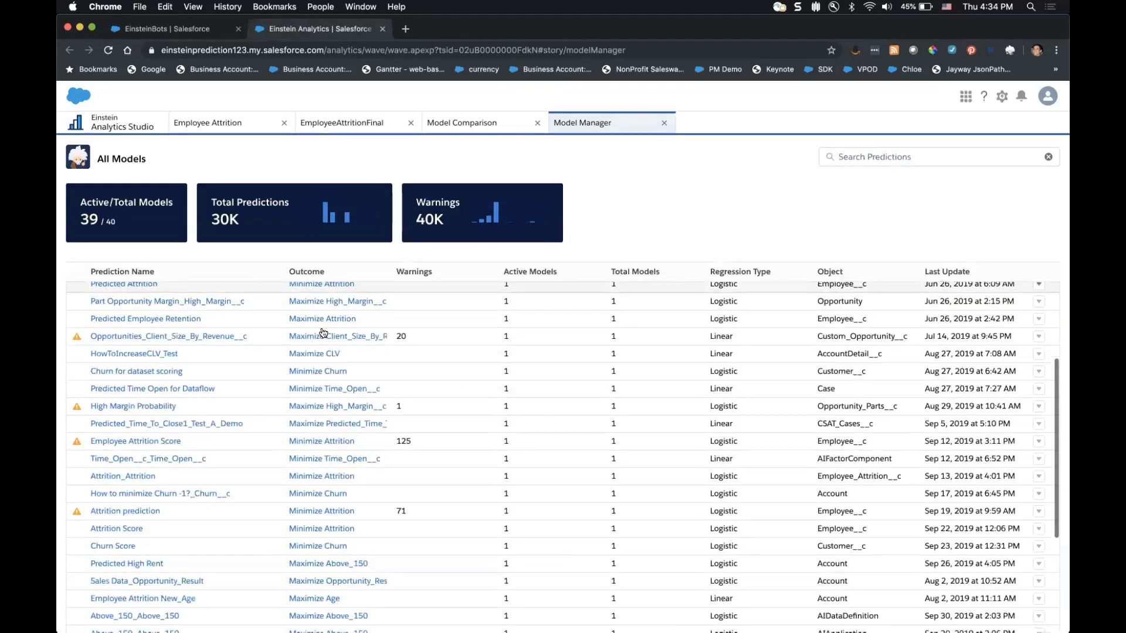
Check Employee Attrition Score, then open the Enterprise Accounts model under Predicted Time in Sales Cycle.
{"action": "left_click", "coordinate": [138, 438]}
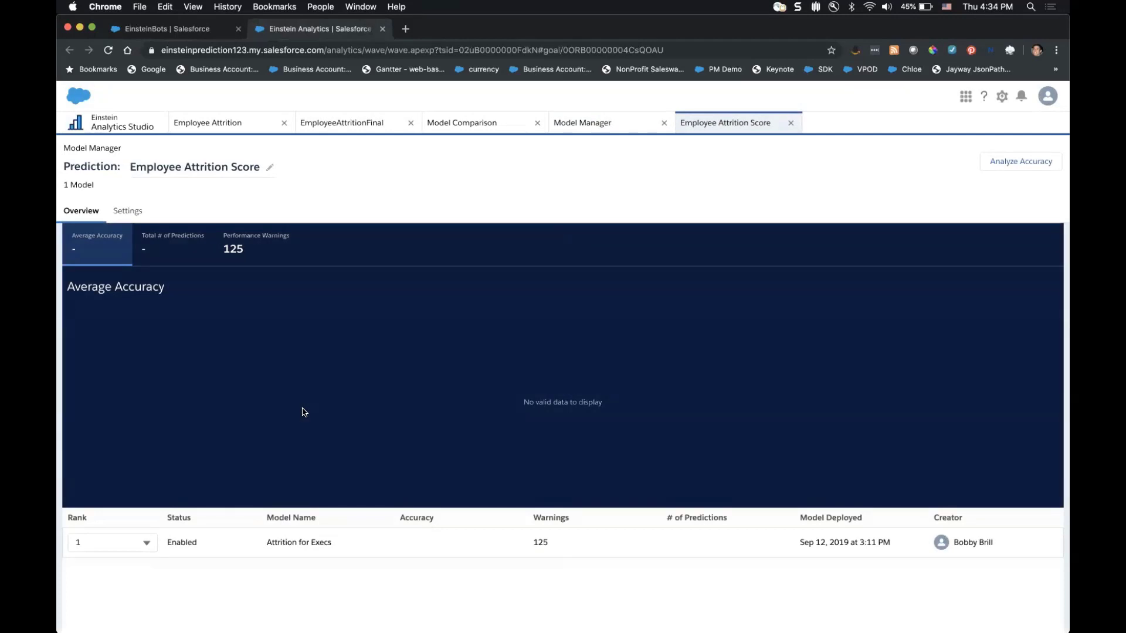
{"action": "left_click", "coordinate": [583, 122]}
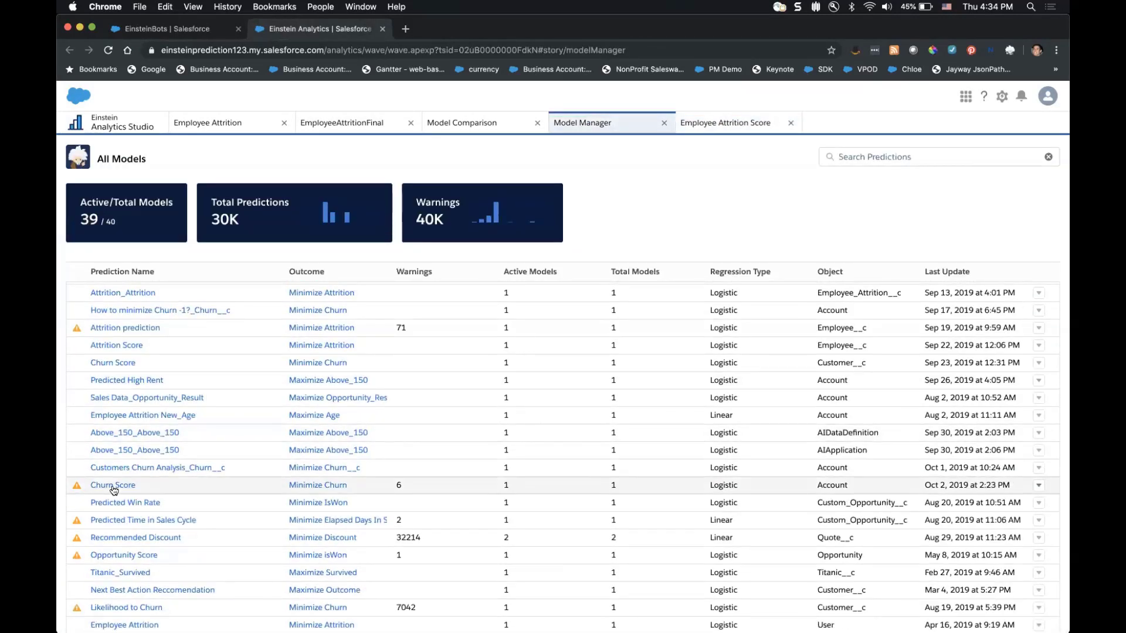
{"action": "left_click", "coordinate": [128, 523]}
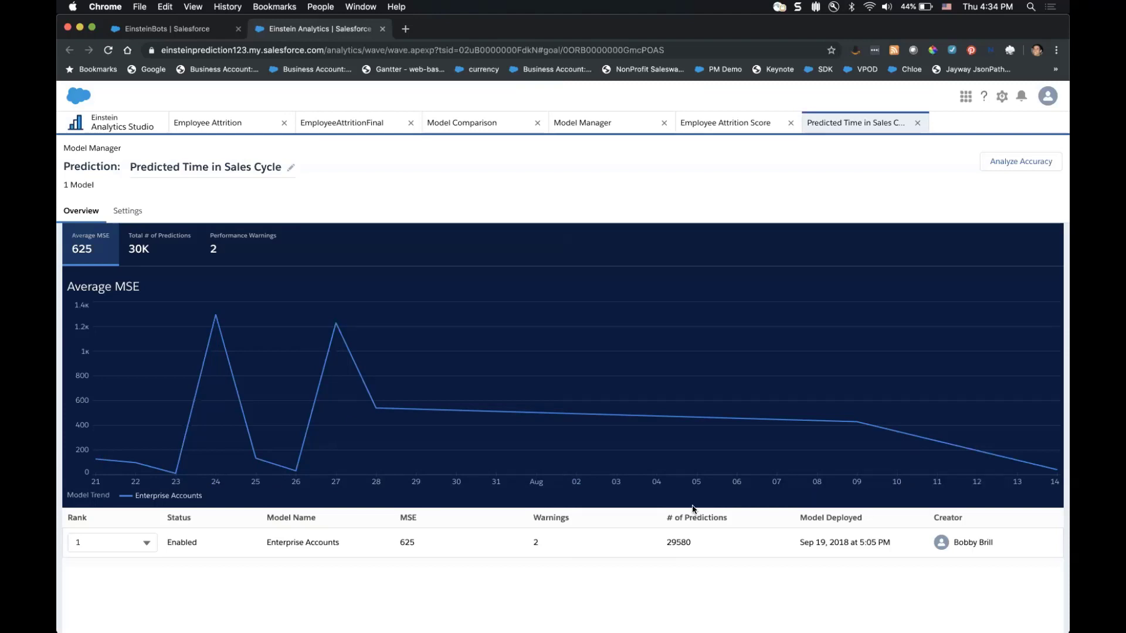
{"action": "left_click", "coordinate": [527, 541]}
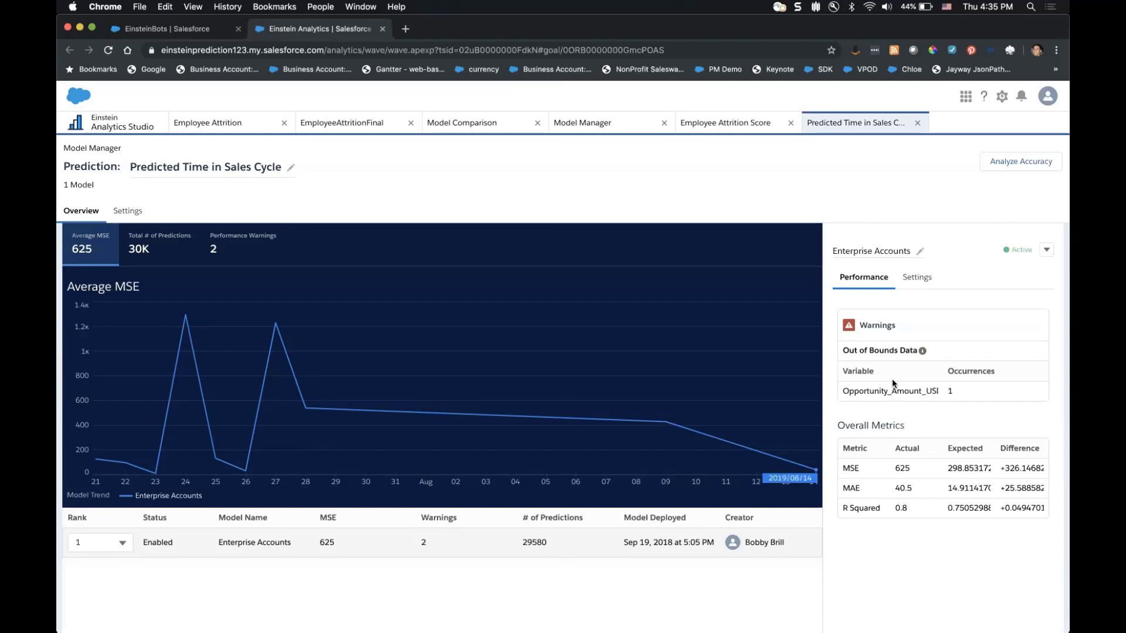
Choose View Story for the Enterprise Accounts model and dismiss the Resource Not Found error.
{"action": "left_click", "coordinate": [1049, 247]}
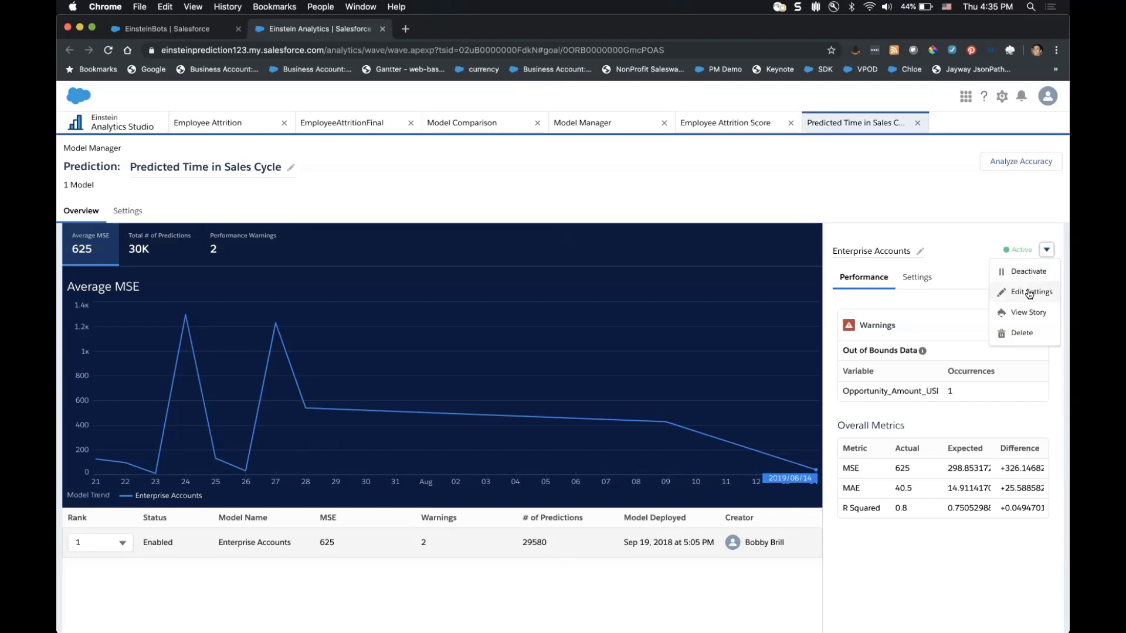
{"action": "left_click", "coordinate": [1030, 318]}
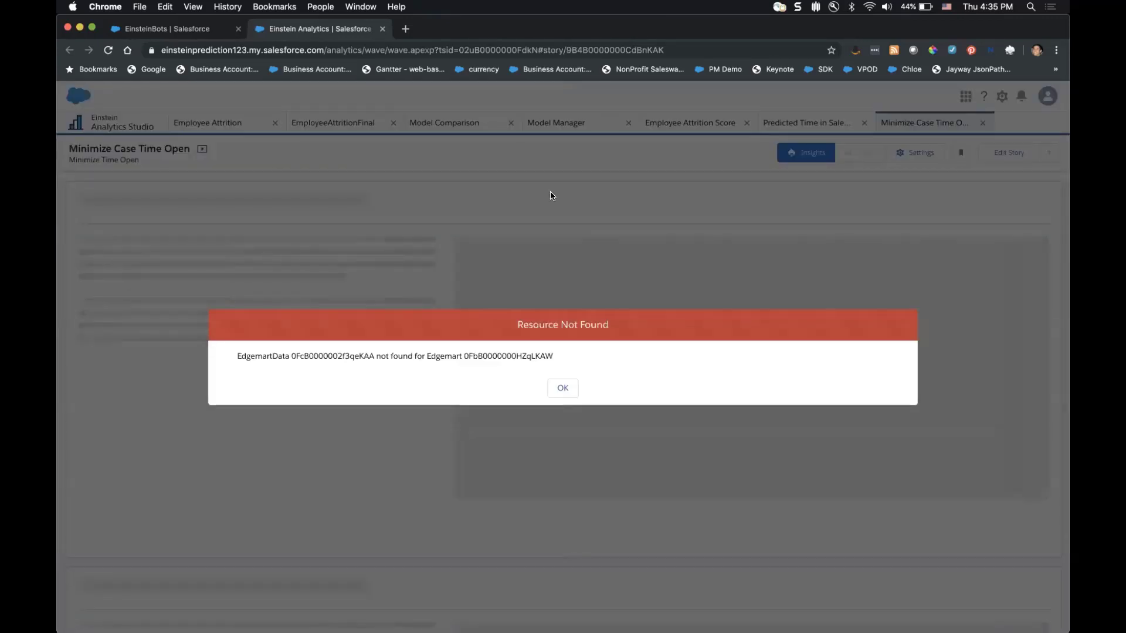
{"action": "left_click", "coordinate": [562, 388]}
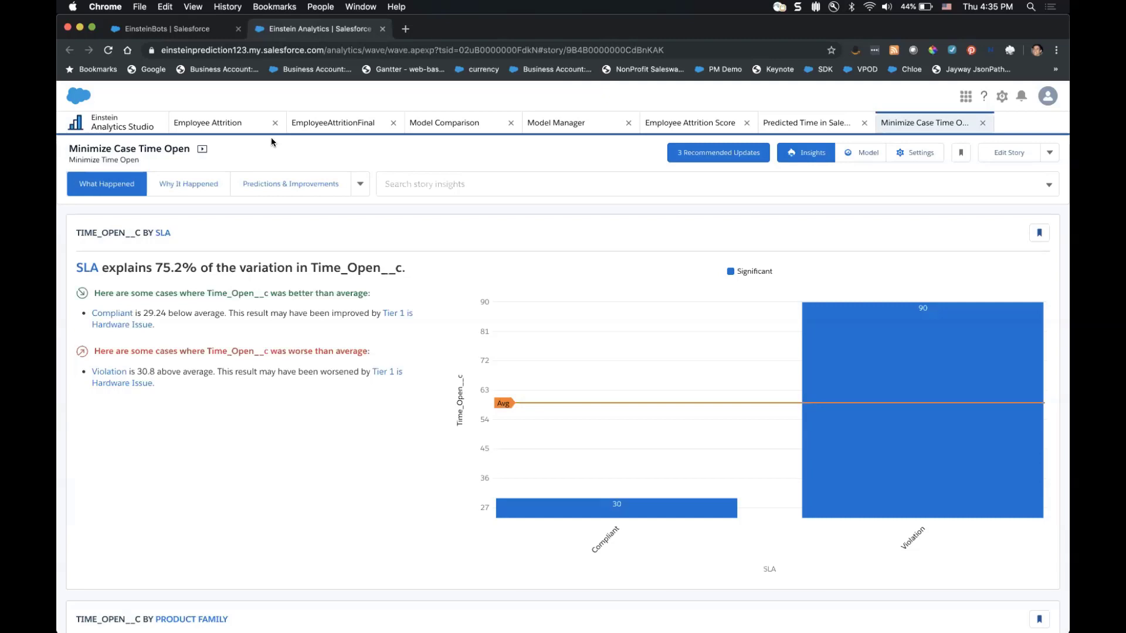
Return to the Employee Attrition story to view its What Happened insights.
{"action": "left_click", "coordinate": [249, 124]}
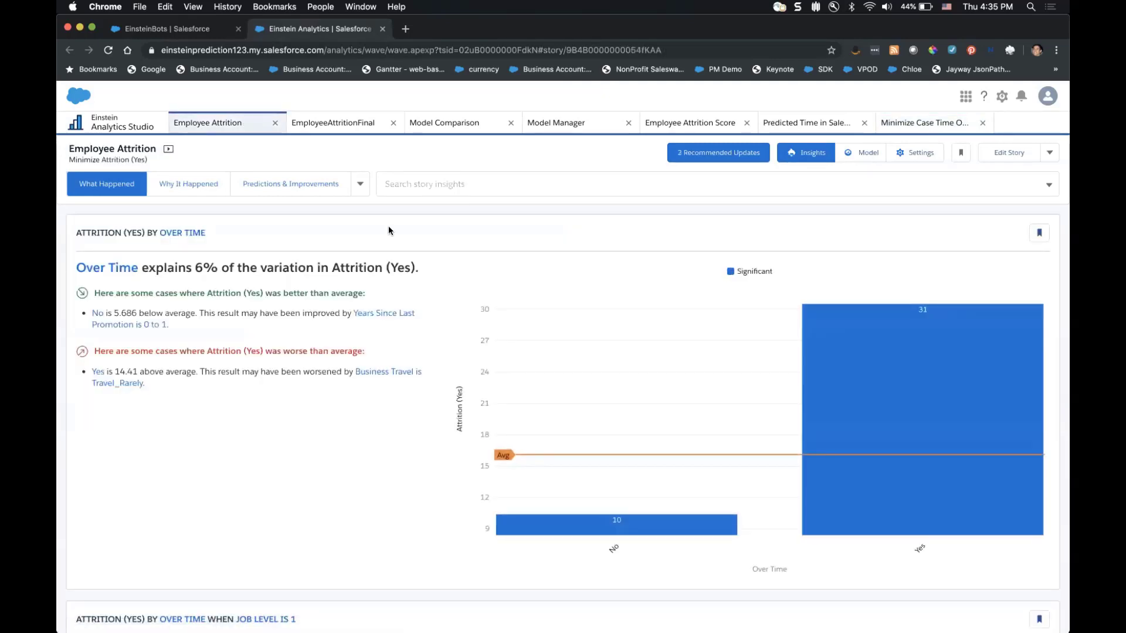